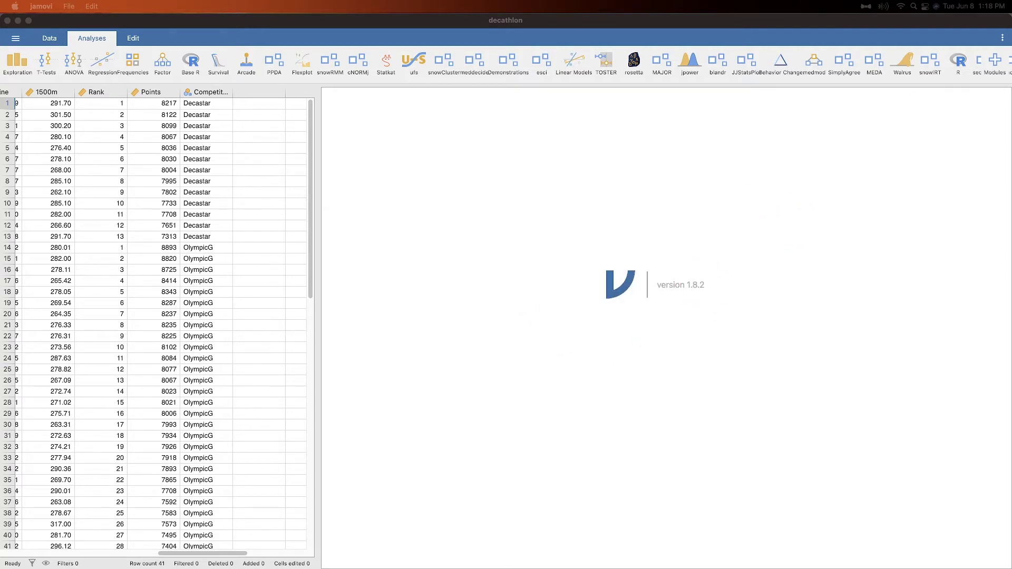
# Browse the installed modules in the jamovi library down to the esci effect size and confidence interval module, and close the library.
pyautogui.click(993, 68)
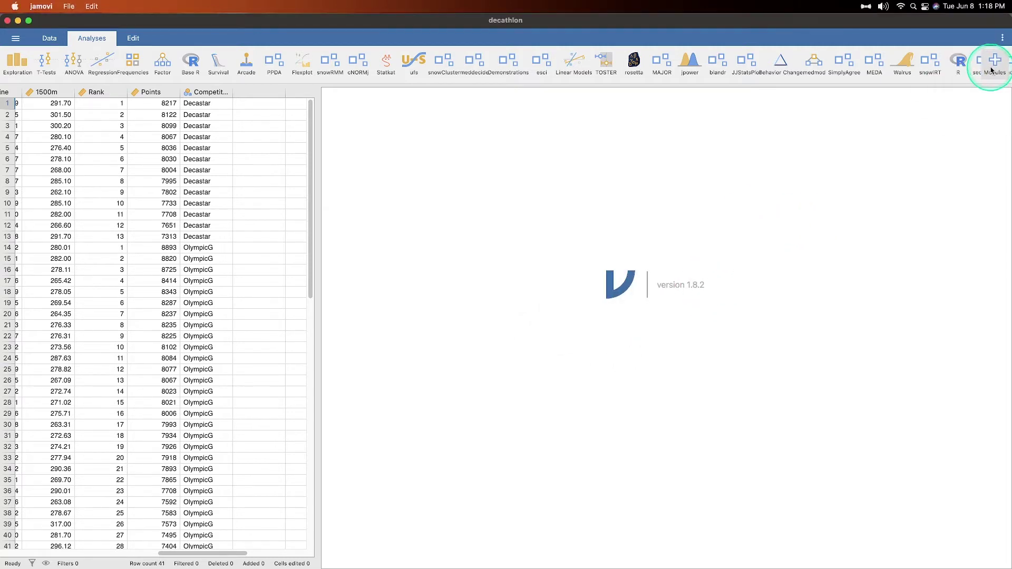
pyautogui.click(993, 70)
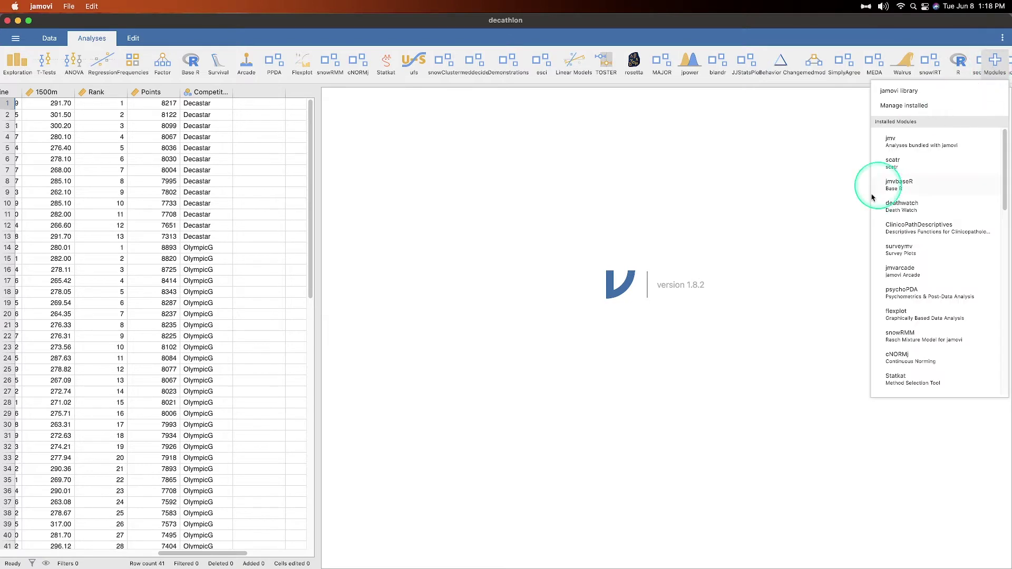
pyautogui.click(909, 92)
pyautogui.scroll(-10, 506, 296)
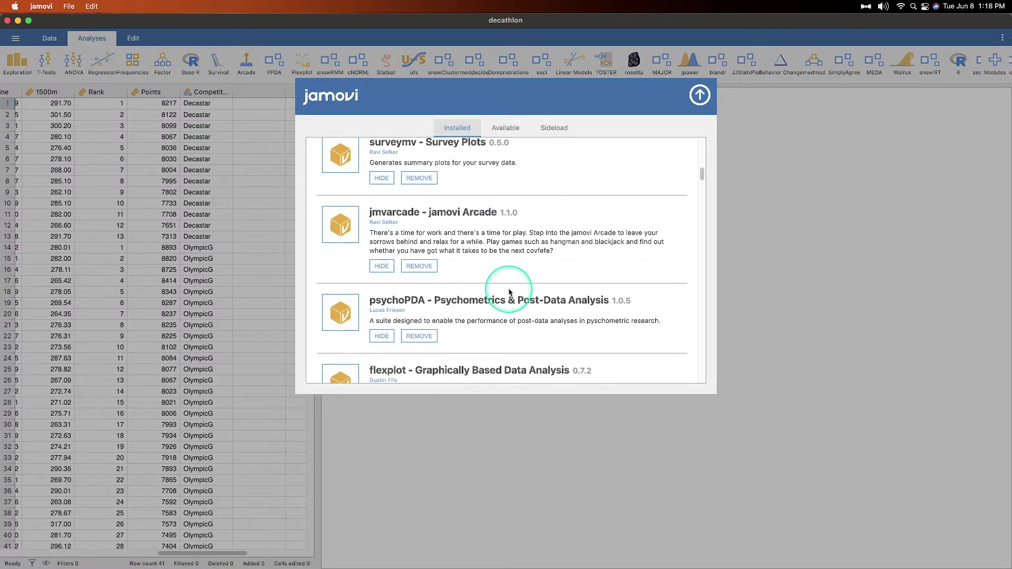
pyautogui.scroll(-10, 509, 292)
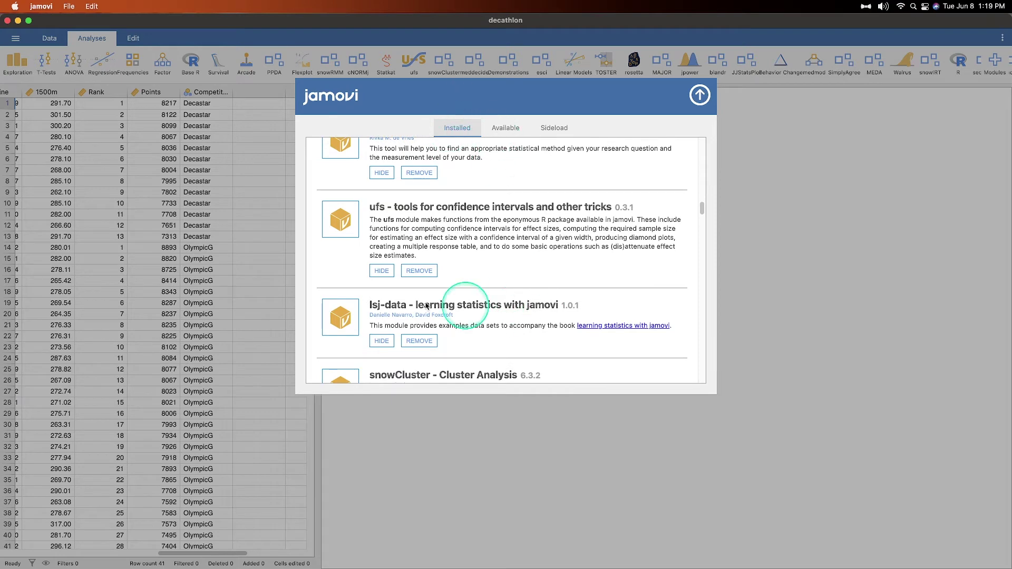
pyautogui.scroll(-10, 426, 306)
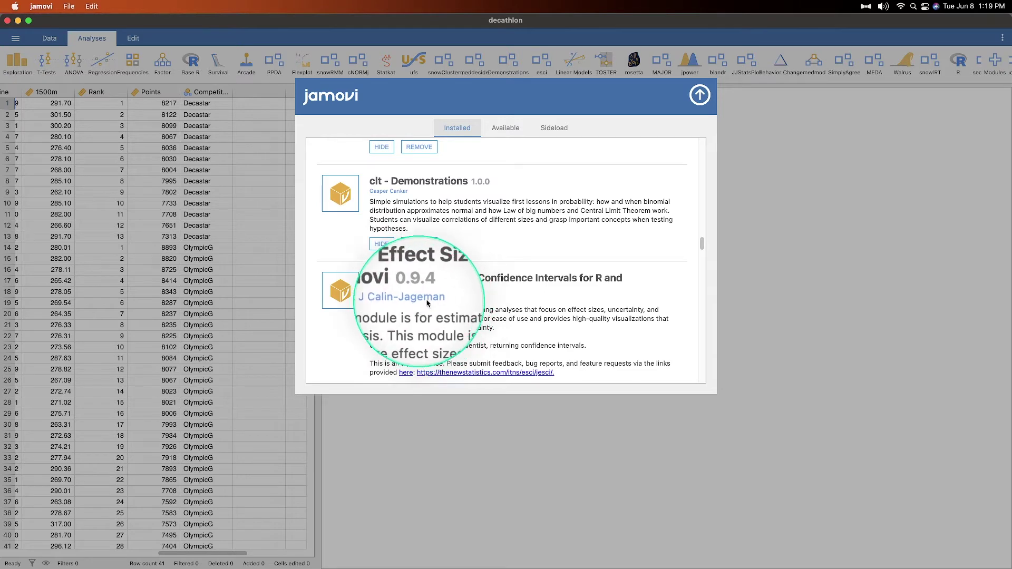
pyautogui.click(700, 95)
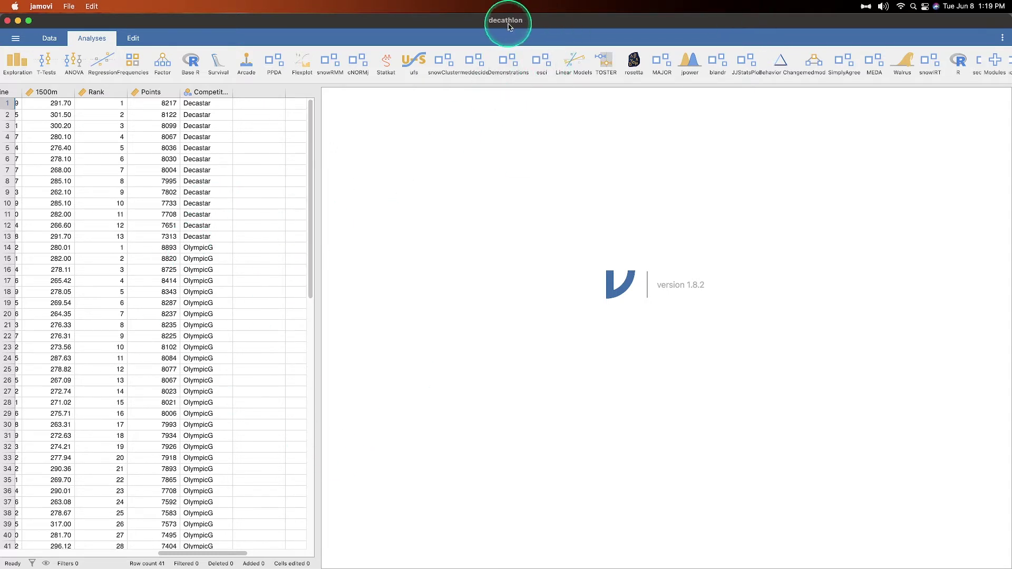
# Open the decathlon data set from the Multivariate Exploratory Data Analysis folder of the Data Library.
pyautogui.click(49, 38)
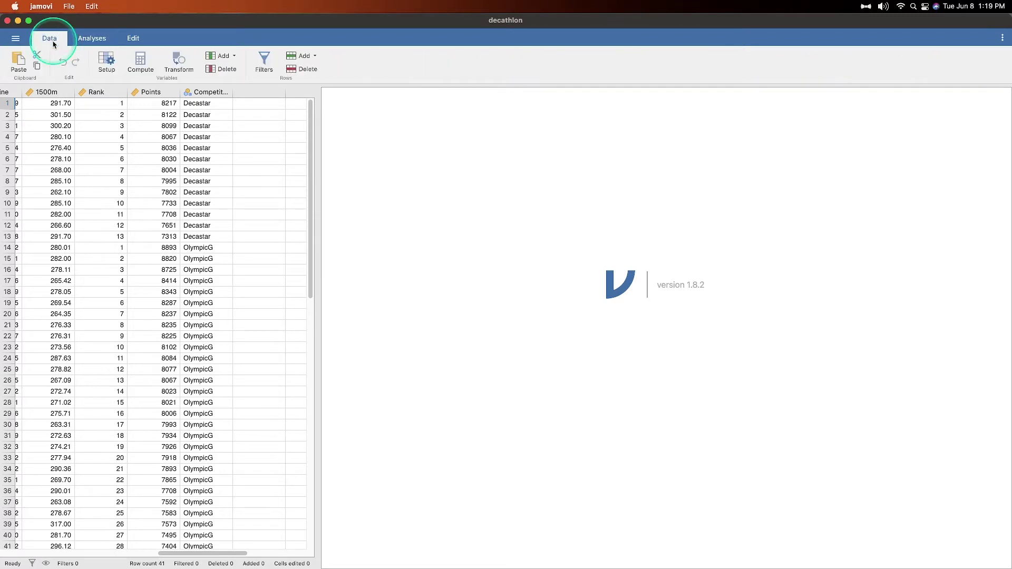
pyautogui.click(22, 41)
pyautogui.click(34, 128)
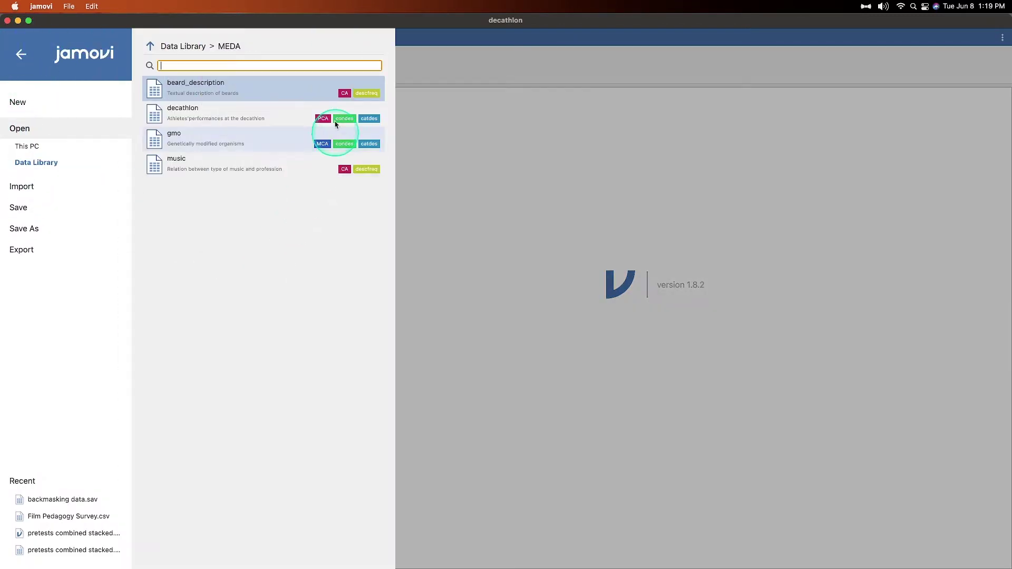
pyautogui.click(220, 84)
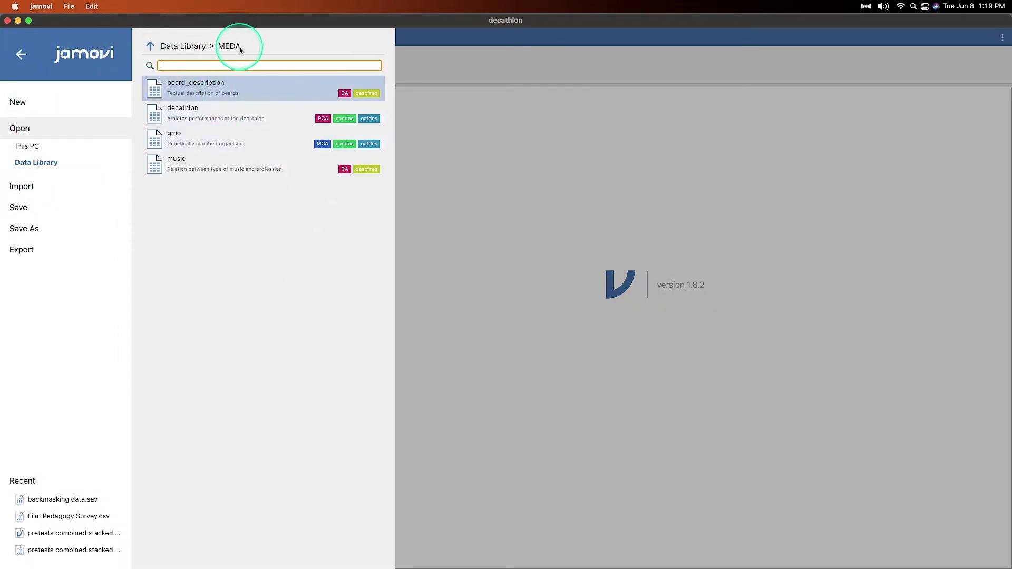
pyautogui.click(151, 47)
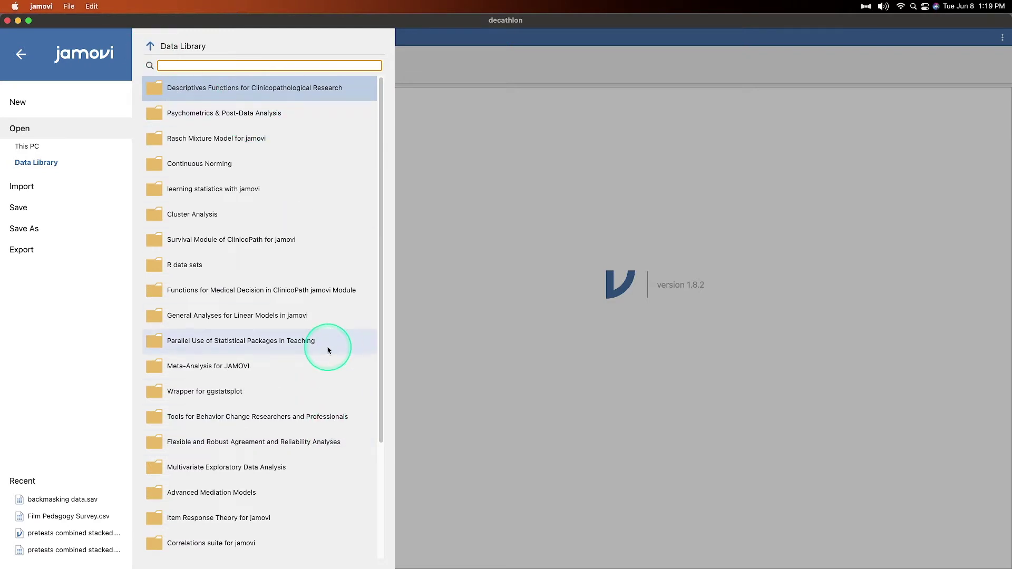
pyautogui.scroll(-1, 327, 348)
pyautogui.scroll(-3, 328, 348)
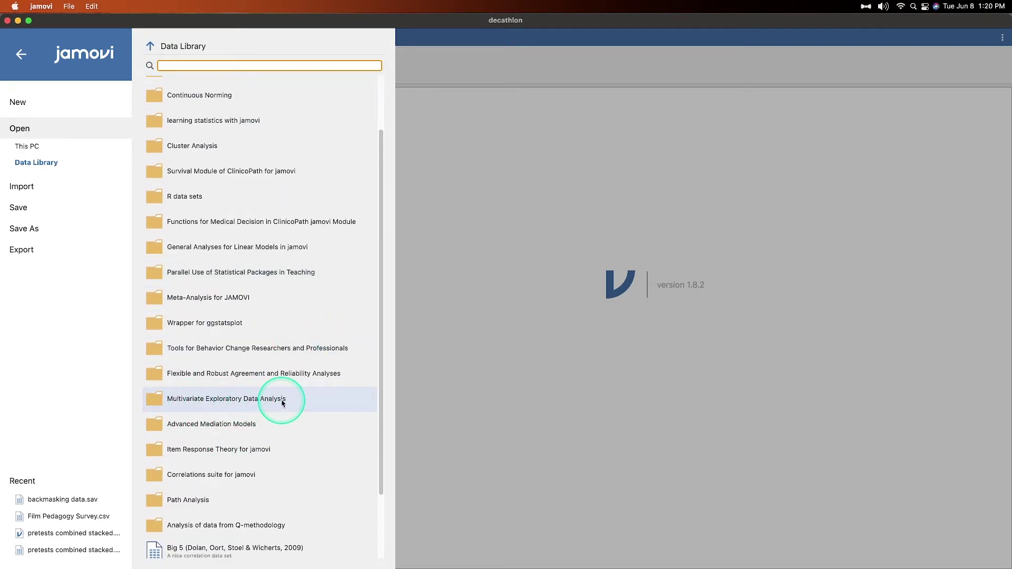
pyautogui.click(261, 399)
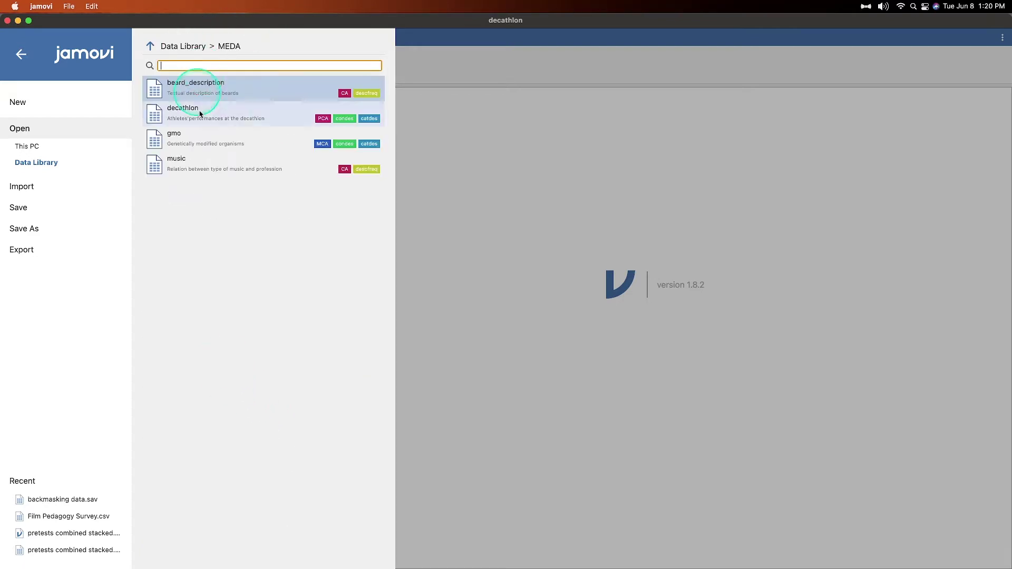
pyautogui.click(276, 121)
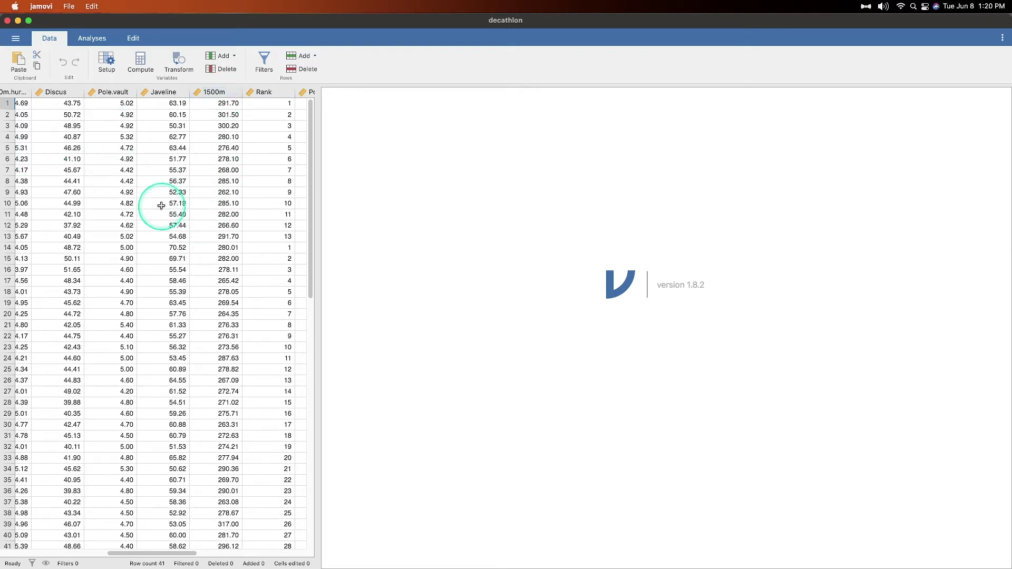
# Examine the decathlon data set's variables, from the athlete names and event results through rank, points and competition.
pyautogui.hscroll(-10, 169, 211)
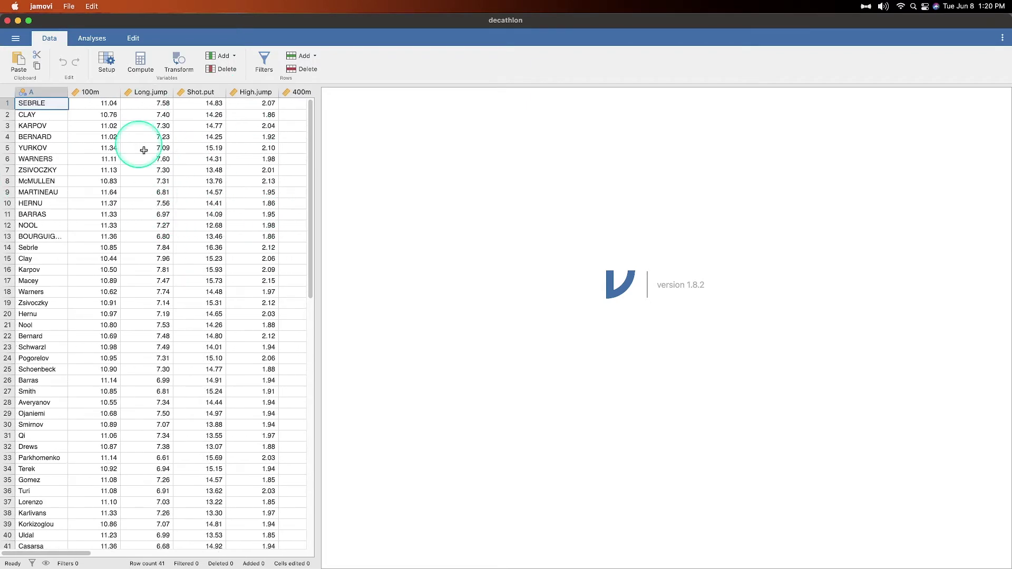
pyautogui.hscroll(2, 167, 273)
pyautogui.hscroll(10, 166, 273)
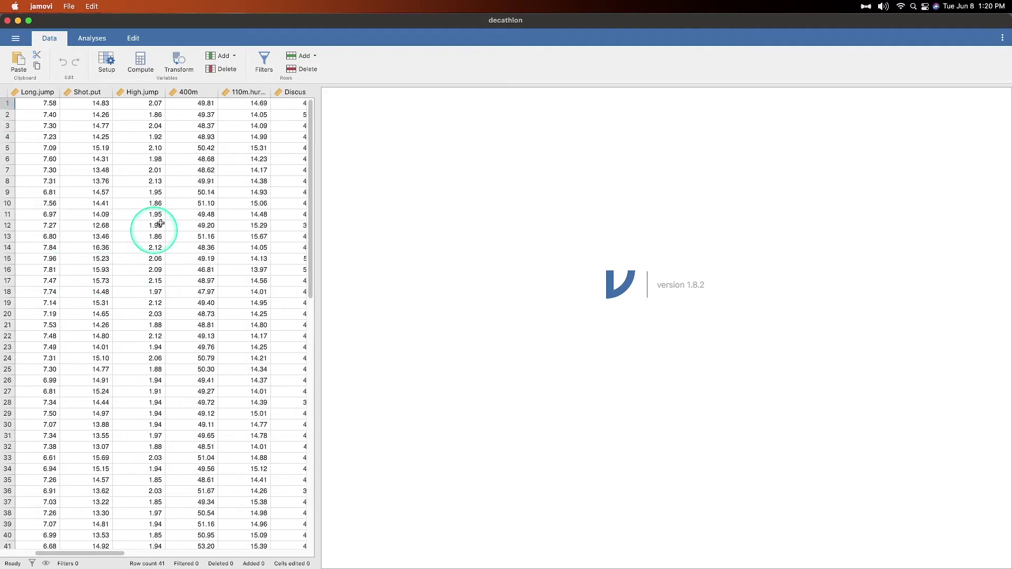
pyautogui.hscroll(2, 239, 235)
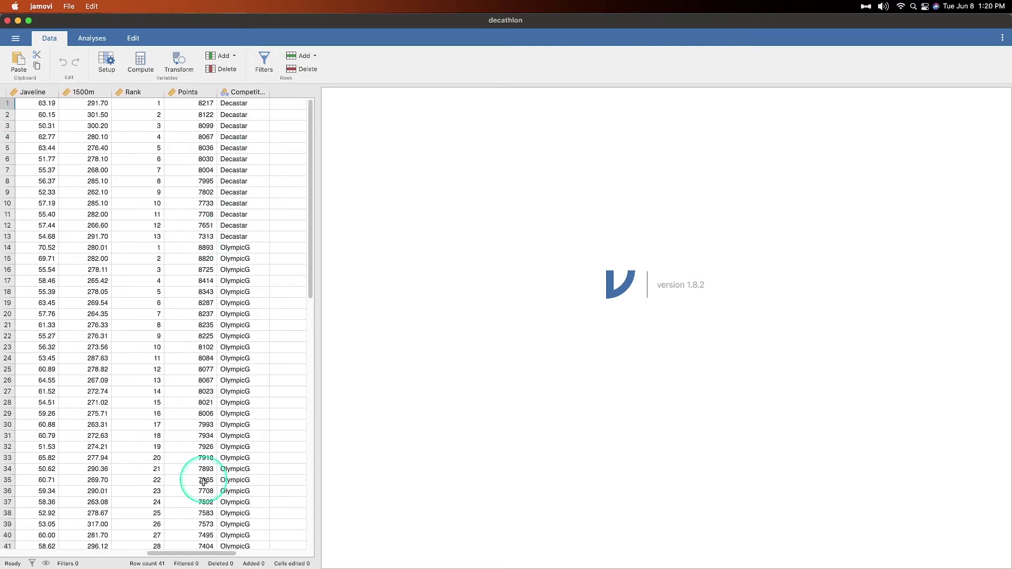
pyautogui.scroll(-2, 264, 264)
pyautogui.scroll(2, 242, 233)
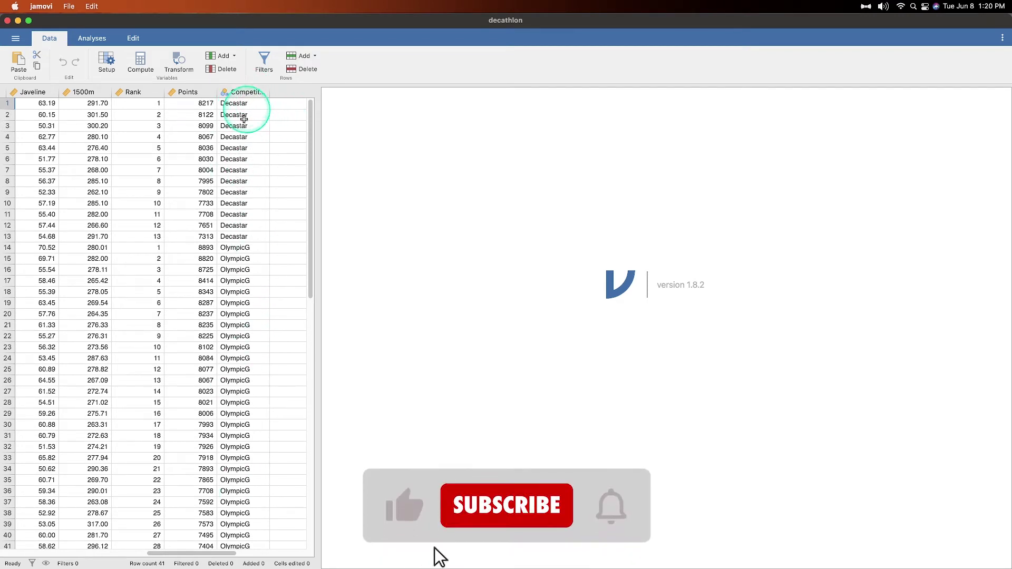
pyautogui.hscroll(-10, 248, 406)
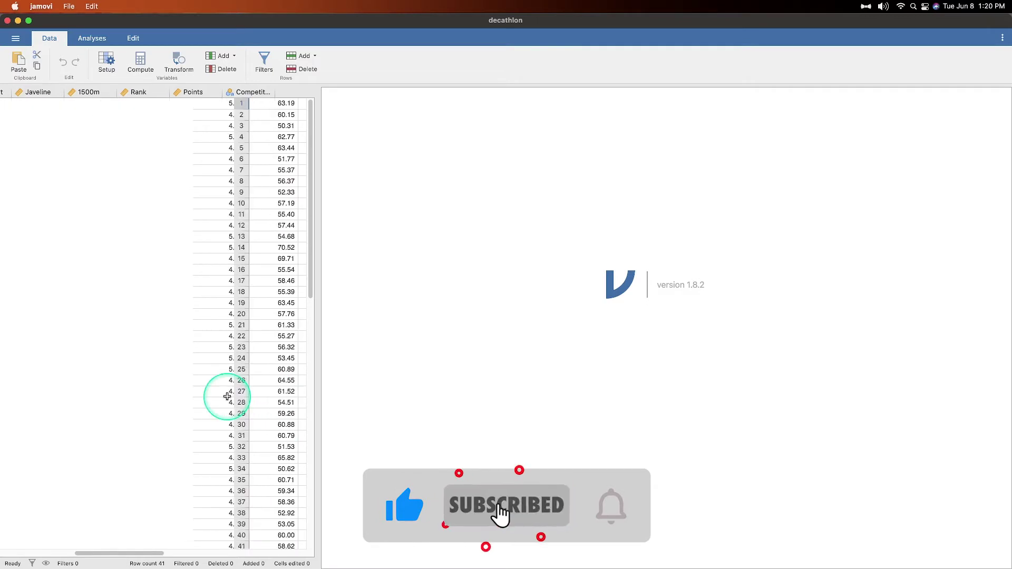
pyautogui.hscroll(15, 227, 399)
pyautogui.hscroll(-15, 226, 399)
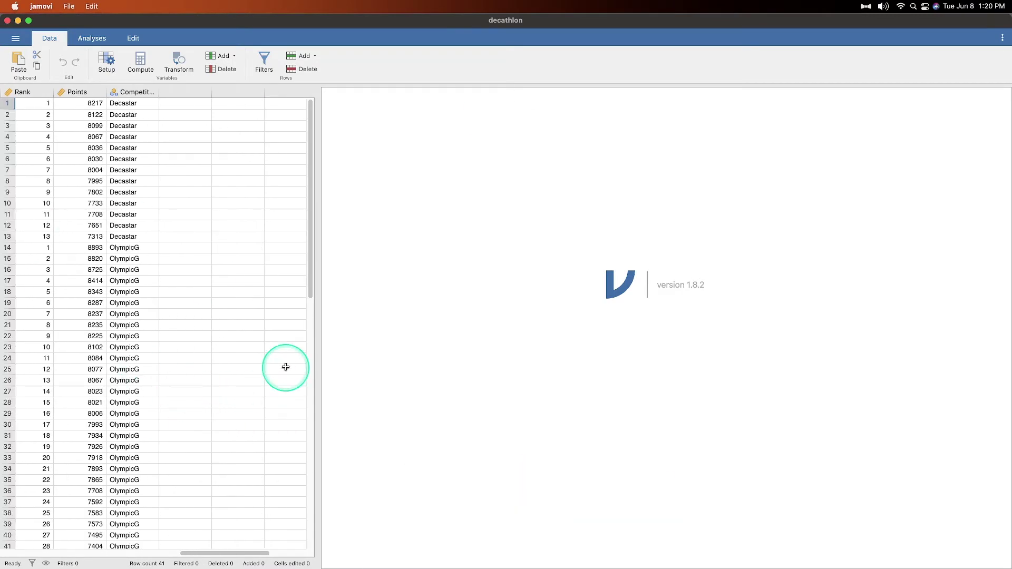
pyautogui.hscroll(-10, 284, 366)
# Review the analyses offered by the esci module and check the data's rank, points and competition columns.
pyautogui.click(91, 38)
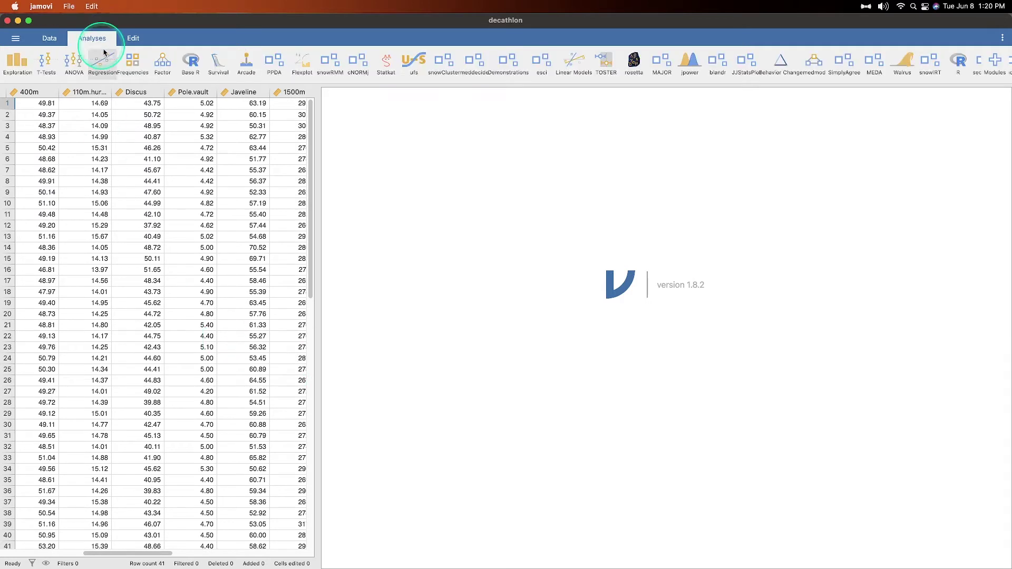
pyautogui.click(543, 66)
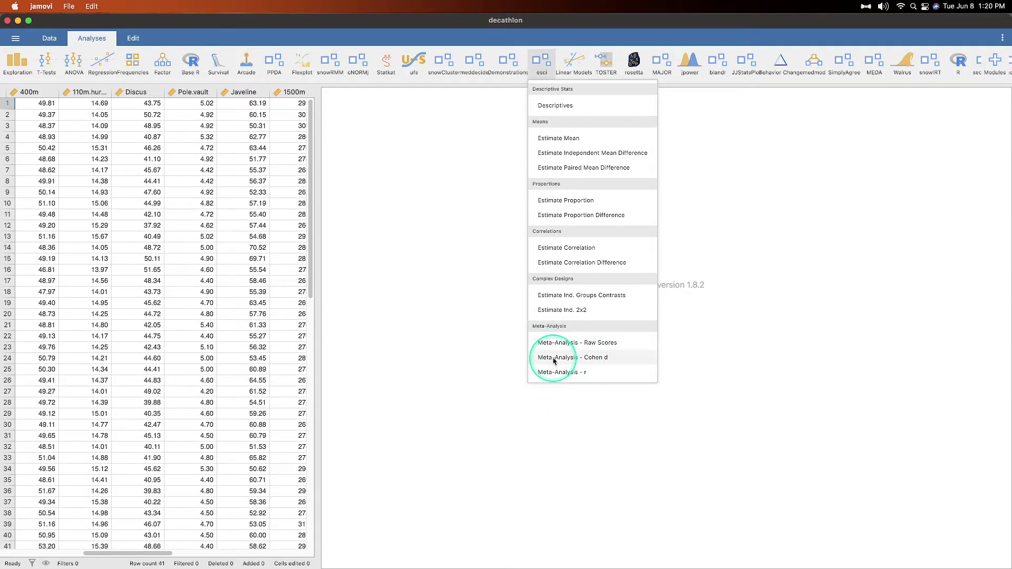
pyautogui.click(589, 345)
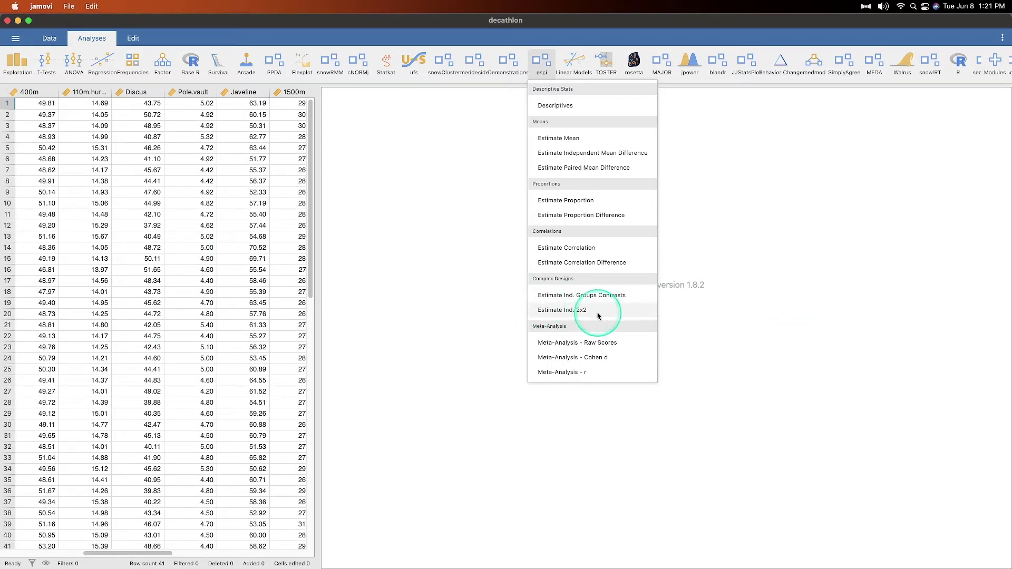
pyautogui.click(243, 305)
pyautogui.hscroll(-10, 242, 303)
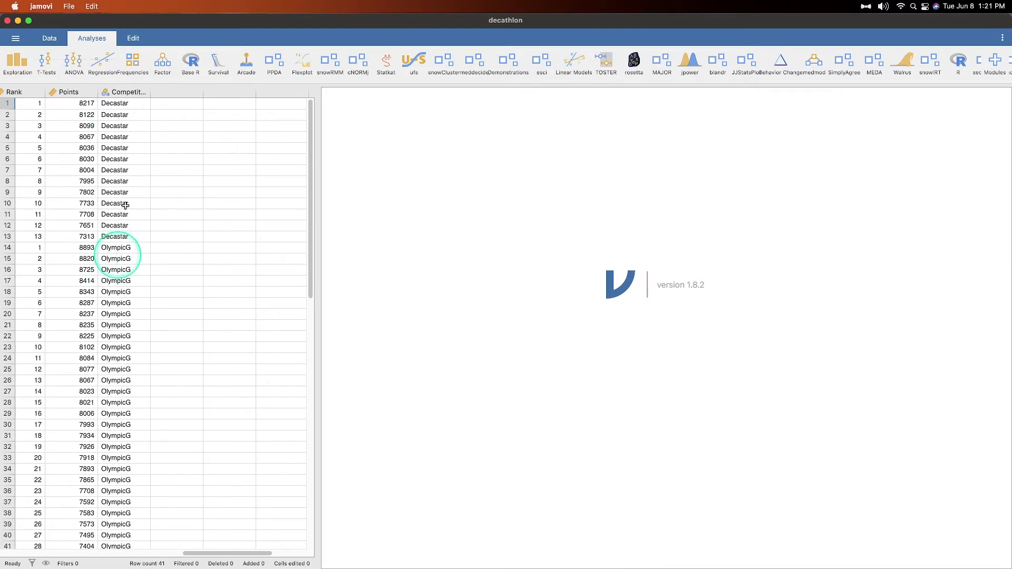
pyautogui.scroll(-5, 150, 391)
pyautogui.scroll(5, 118, 388)
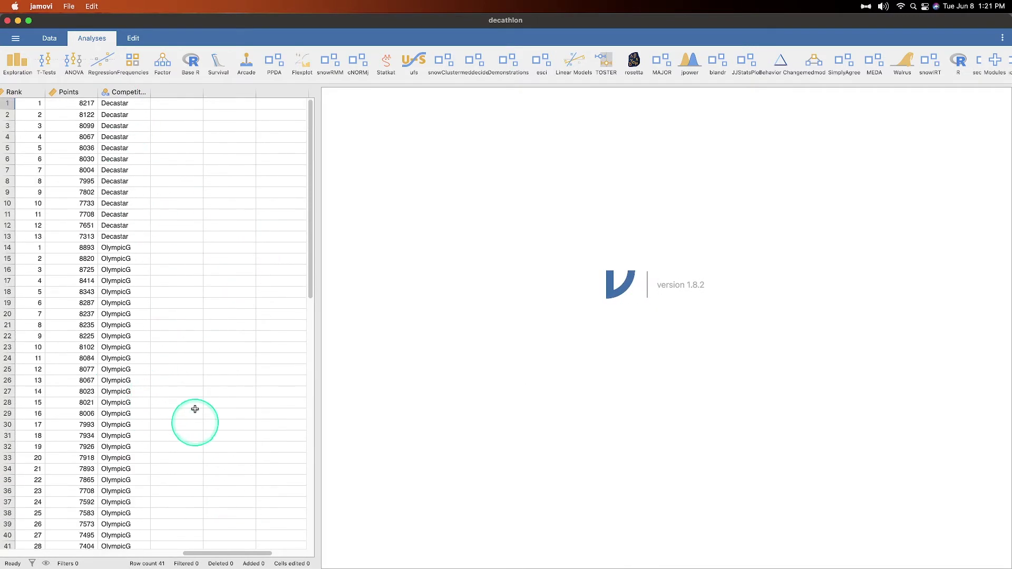
# Run the esci Descriptives analysis with 100m as the measure and show its distribution as a histogram.
pyautogui.click(540, 62)
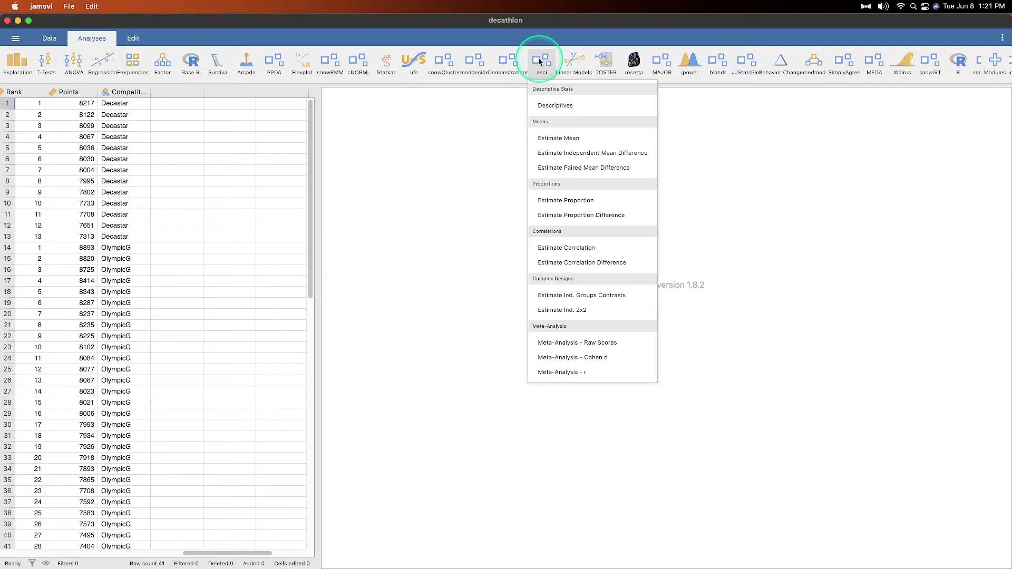
pyautogui.click(580, 110)
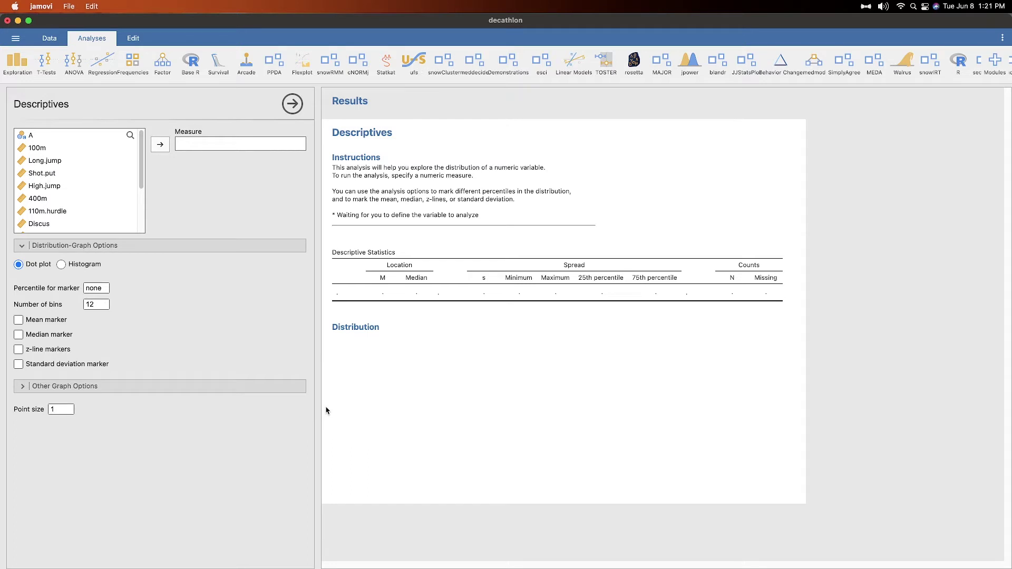
pyautogui.click(408, 198)
pyautogui.click(79, 149)
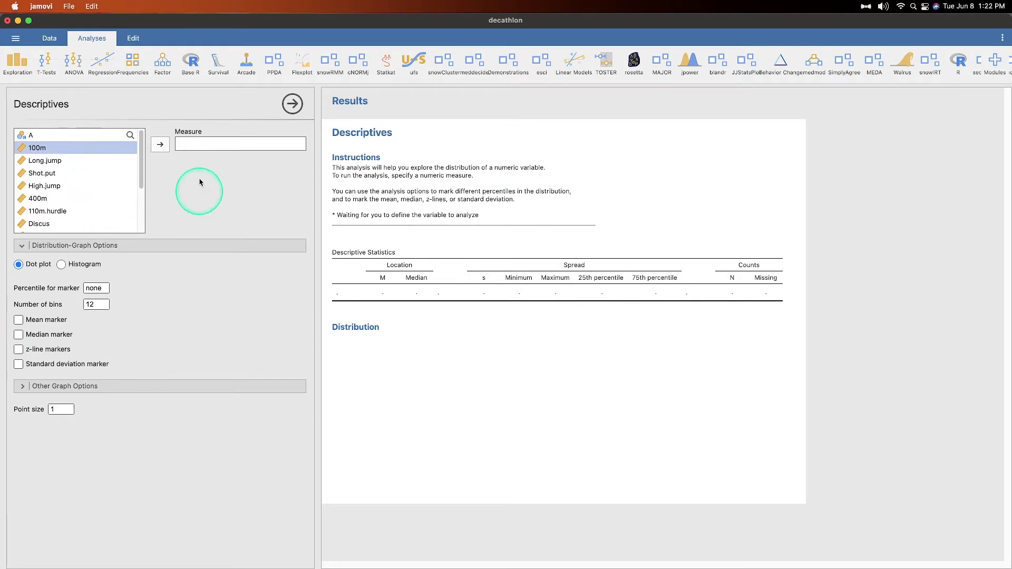
pyautogui.click(160, 146)
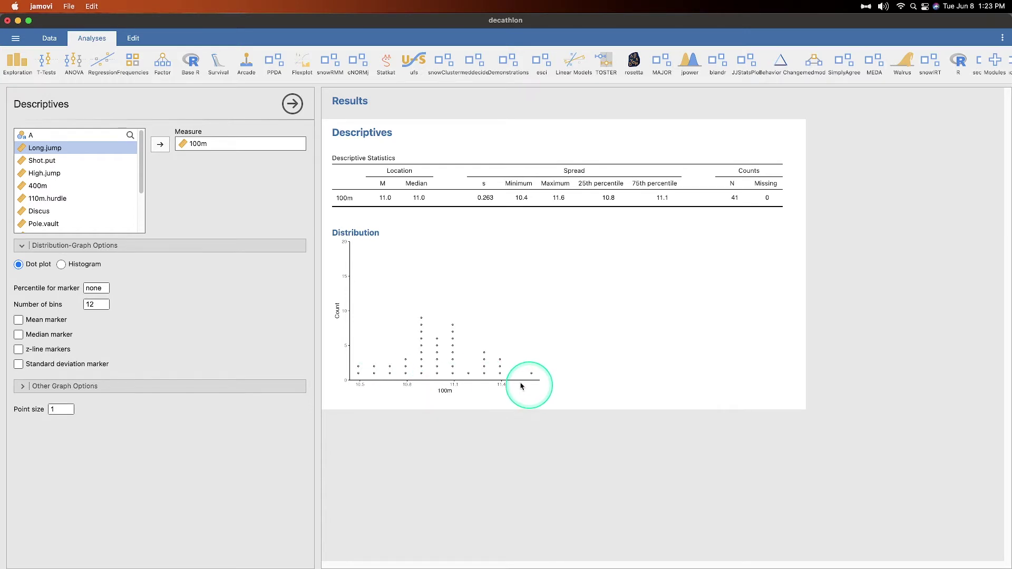
pyautogui.click(61, 265)
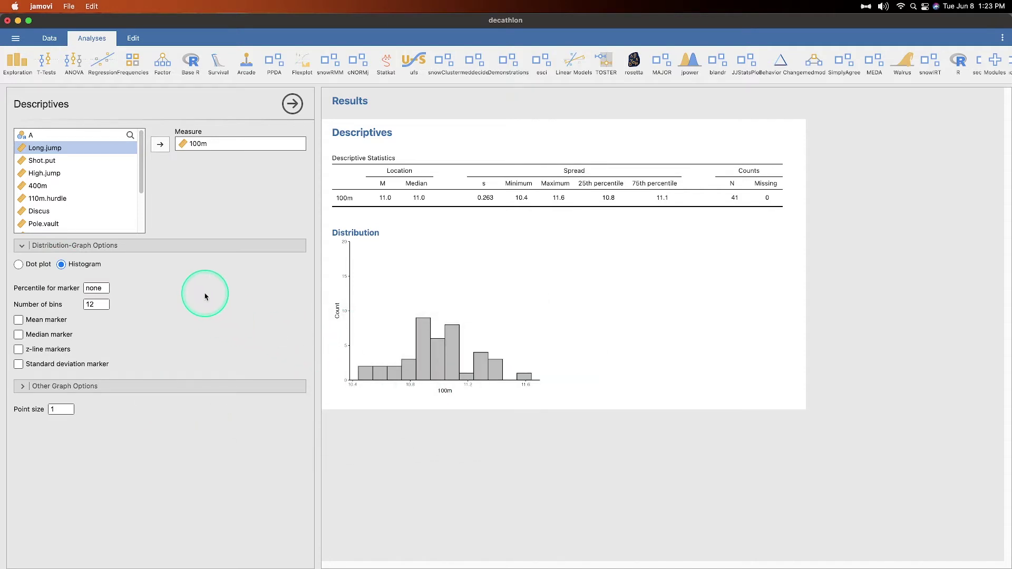
# Mark the 25th percentile on the 100m histogram and reset the percentile marker to none.
pyautogui.click(97, 288)
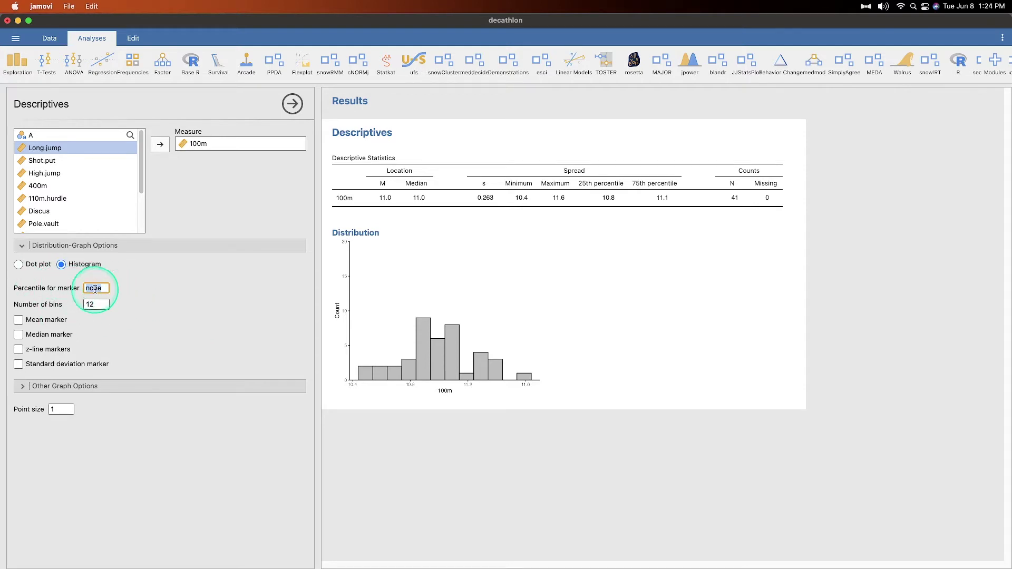
pyautogui.press('Return')
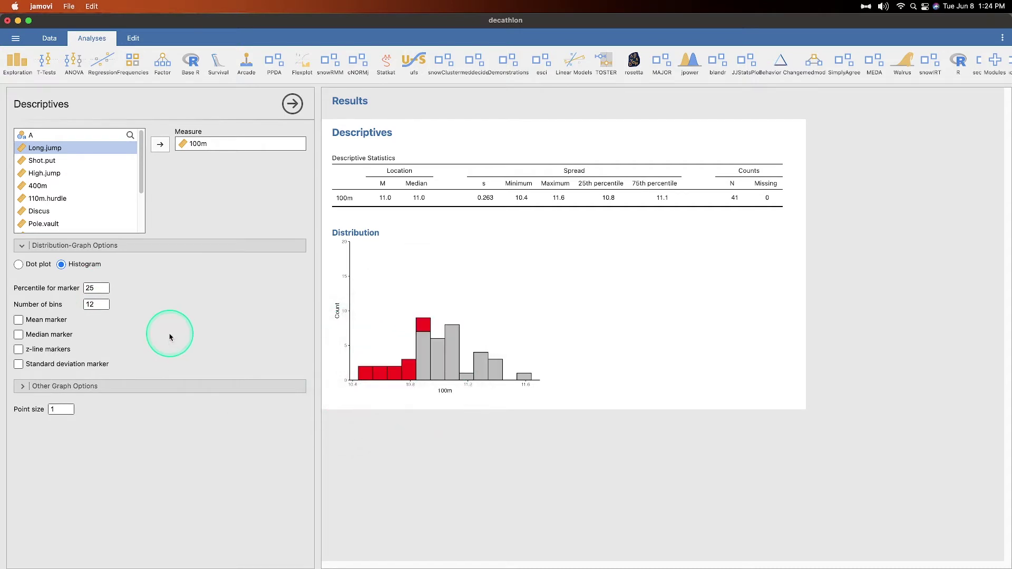
pyautogui.click(103, 290)
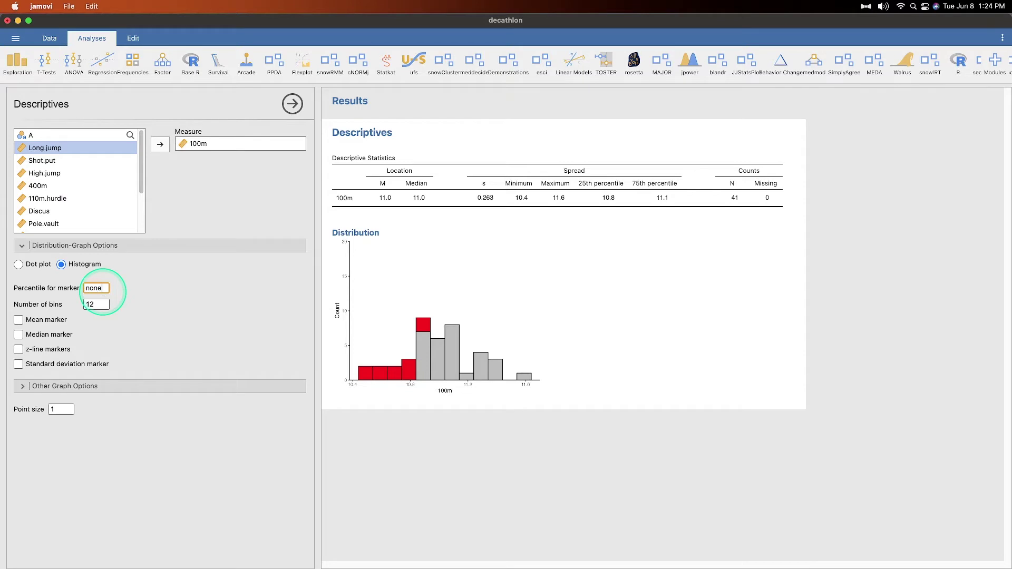
pyautogui.press('Return')
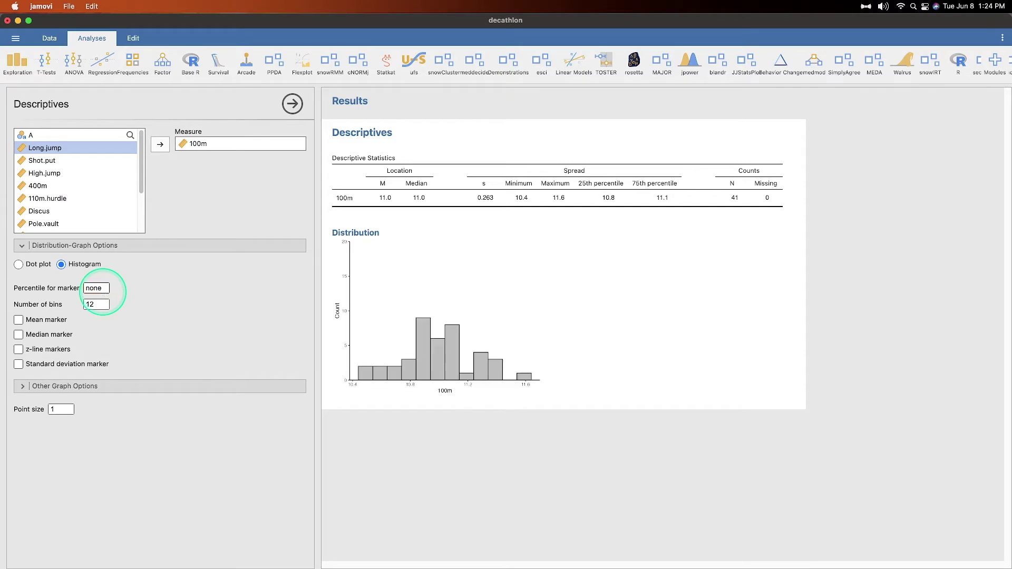
# Mark the 75th percentile on the 100m histogram and reset the percentile marker to none.
pyautogui.click(107, 290)
pyautogui.press('Return')
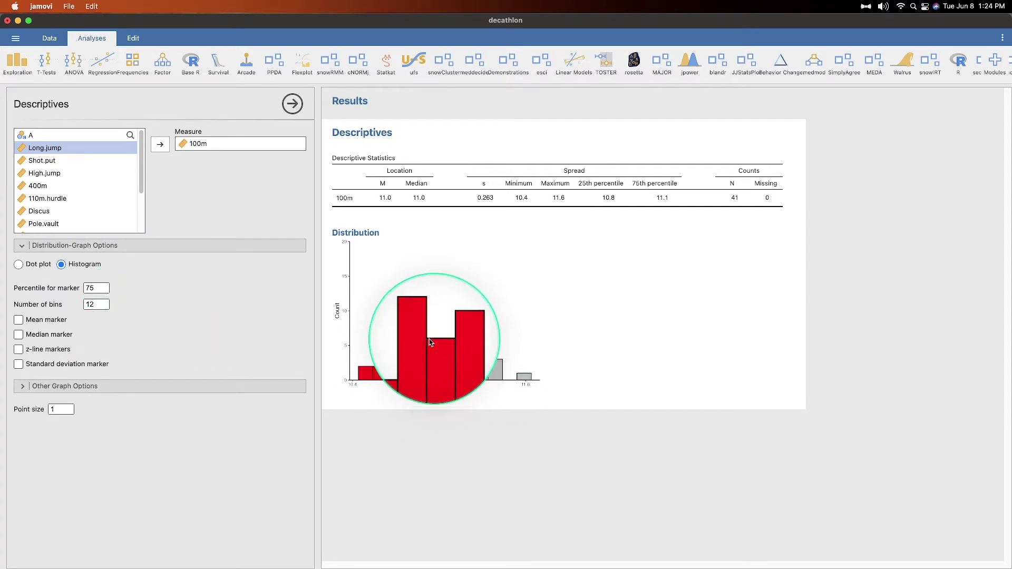
pyautogui.click(101, 287)
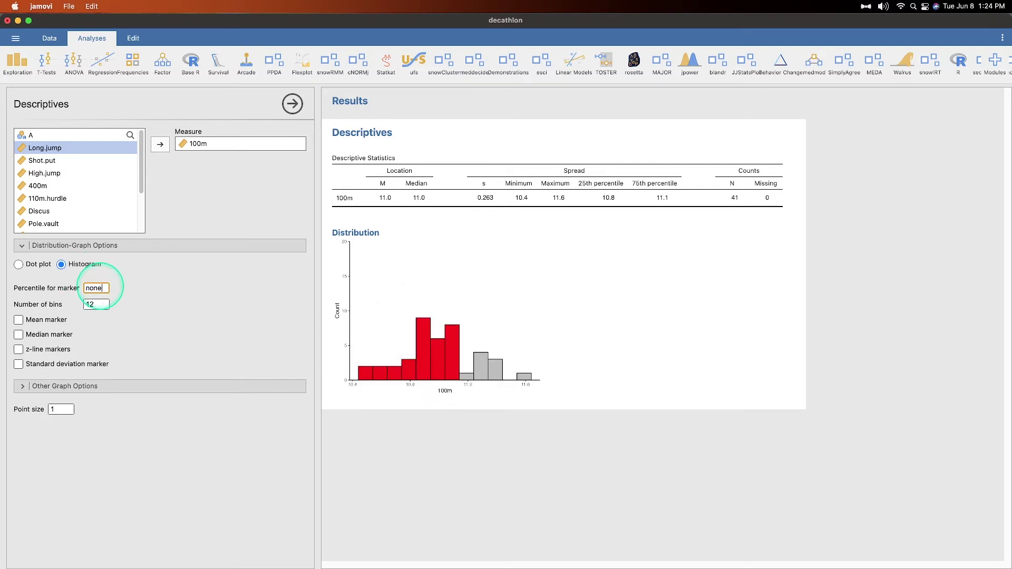
pyautogui.press('Return')
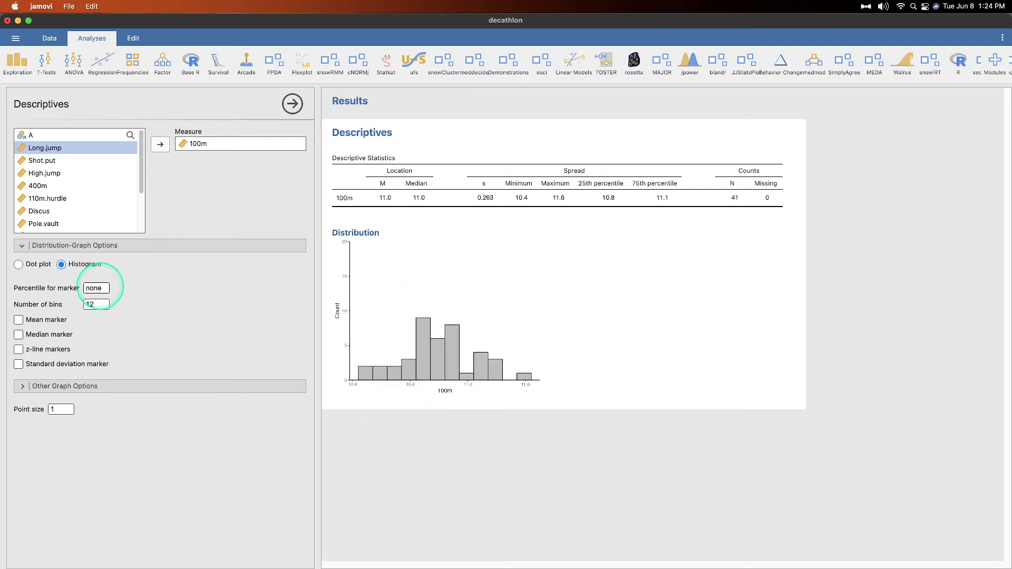
# Try the 100m histogram with 3 and 20 bins, and return the number of bins to 12.
pyautogui.click(92, 305)
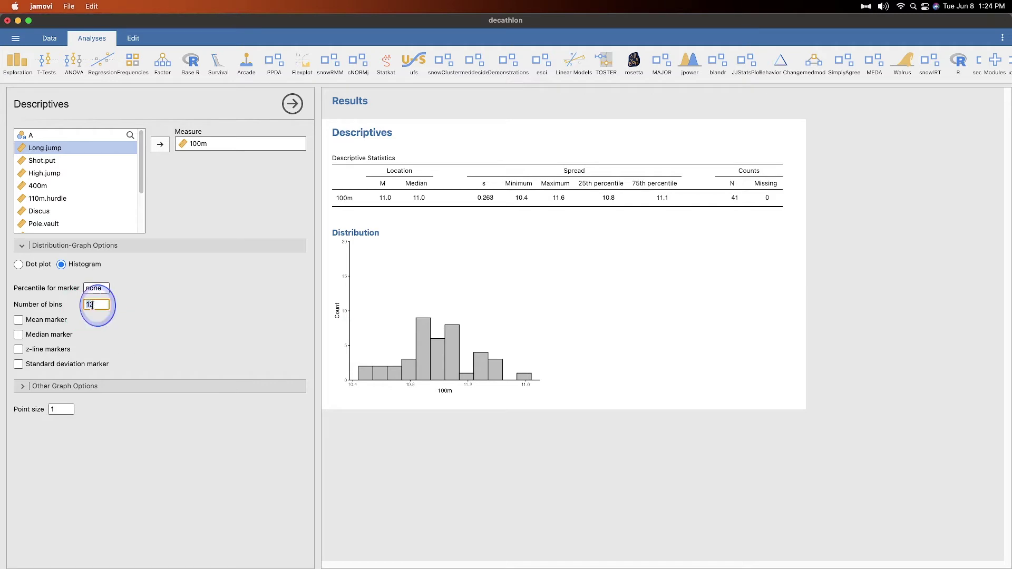
pyautogui.click(234, 313)
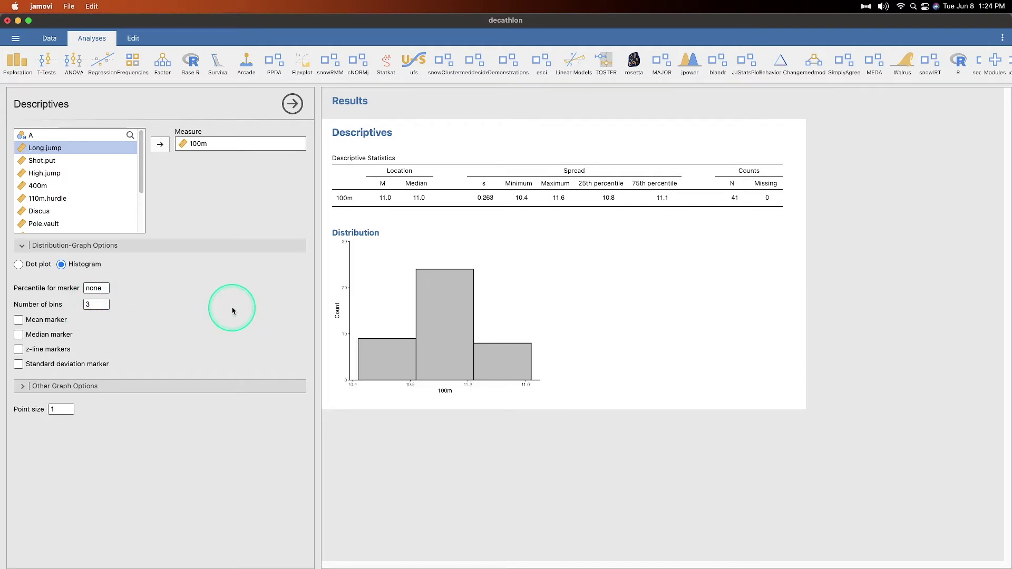
pyautogui.click(95, 304)
pyautogui.write('20')
pyautogui.click(241, 342)
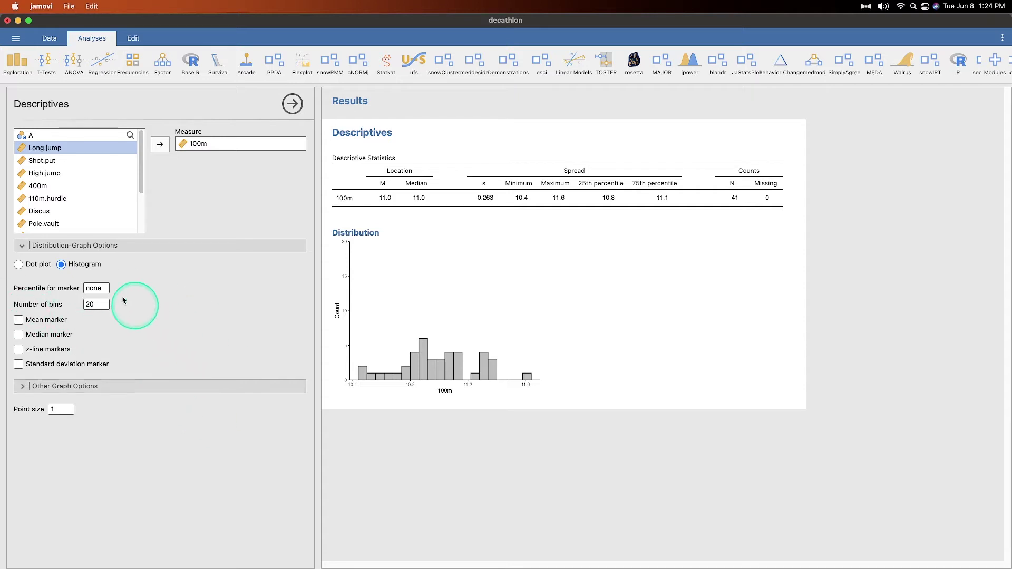
pyautogui.click(105, 304)
pyautogui.write('12')
pyautogui.press('Return')
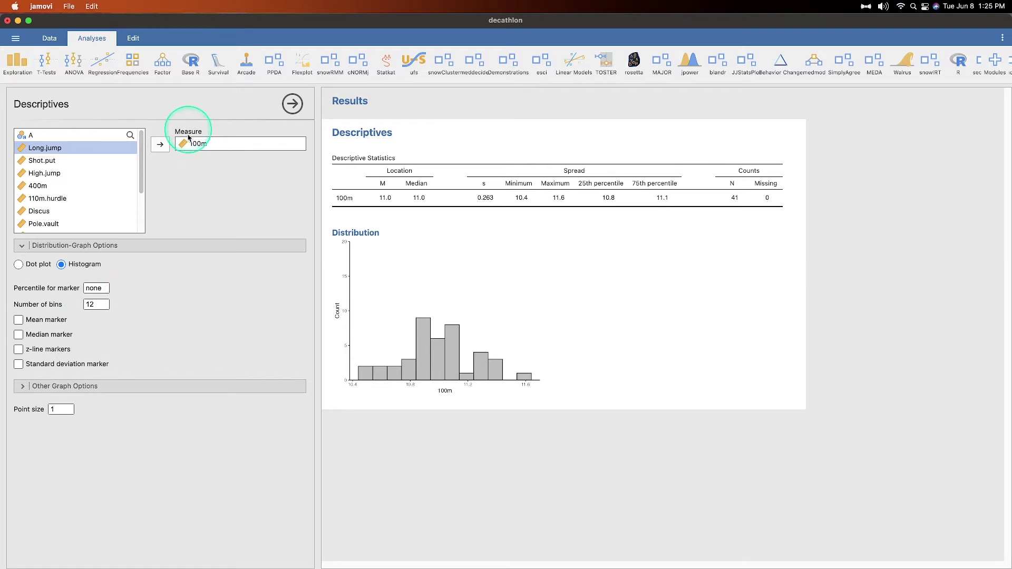
# Add the mean, median, z-line and standard deviation markers to the 100m histogram.
pyautogui.click(37, 323)
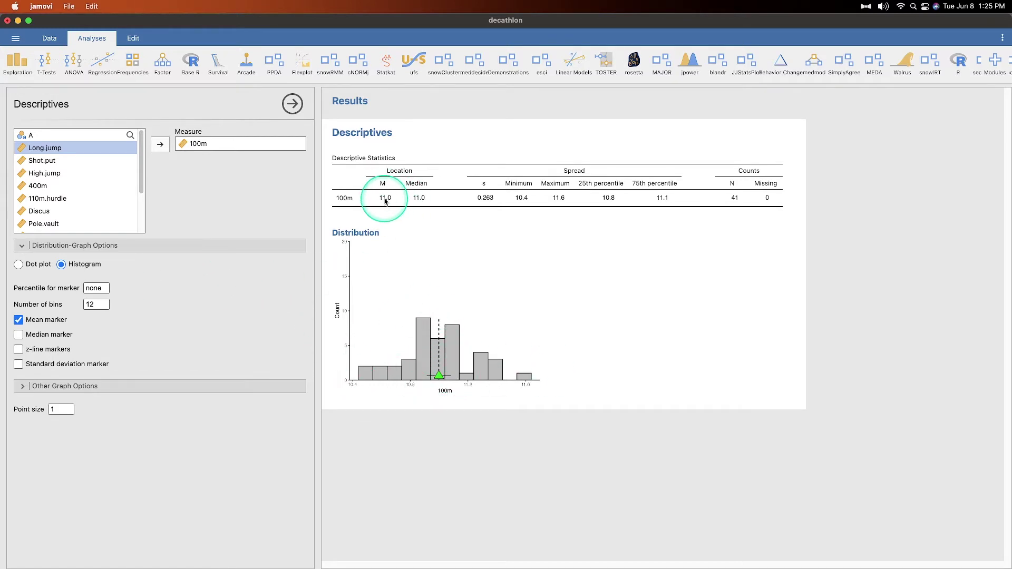
pyautogui.click(49, 334)
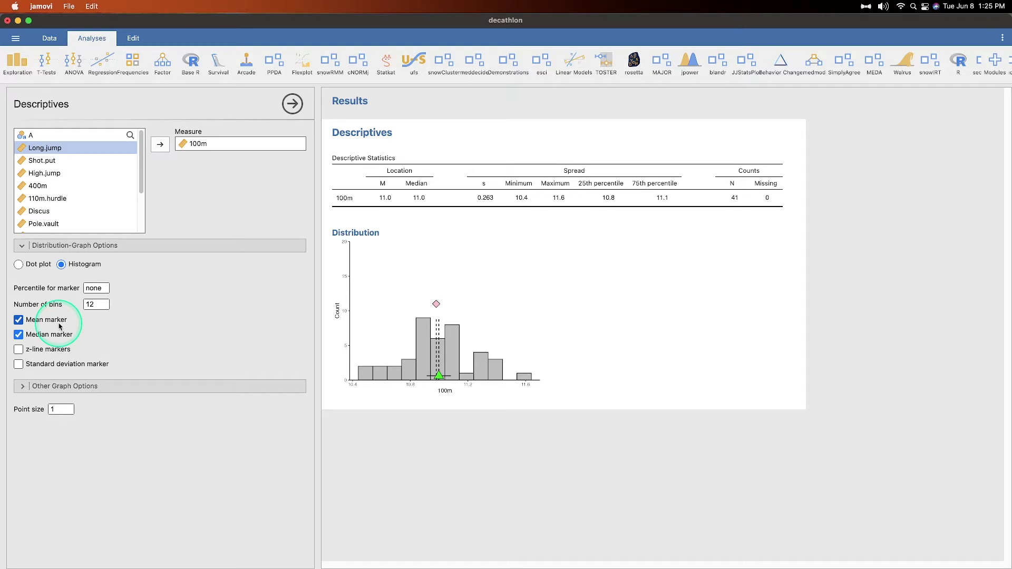
pyautogui.click(61, 351)
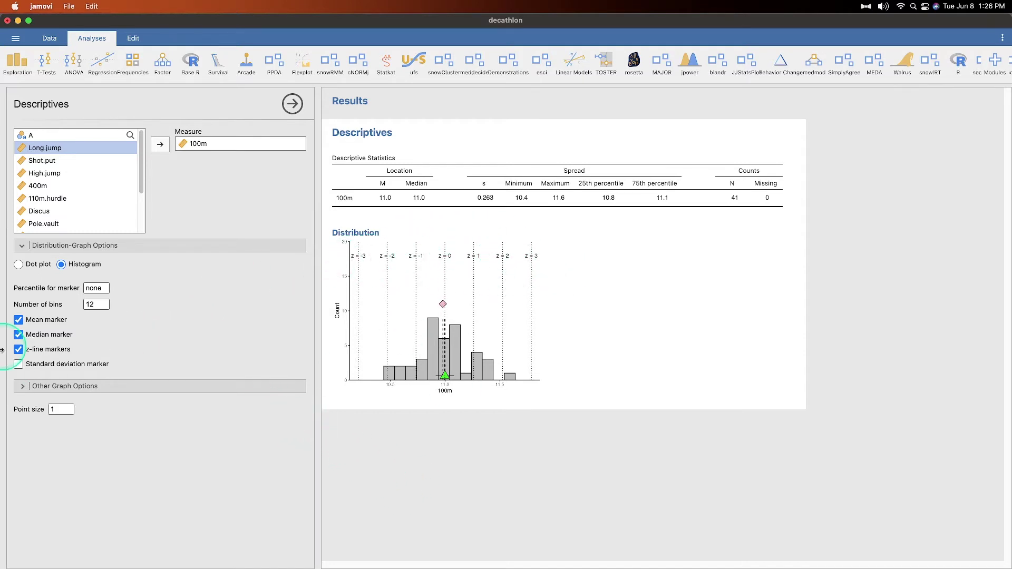
pyautogui.click(83, 365)
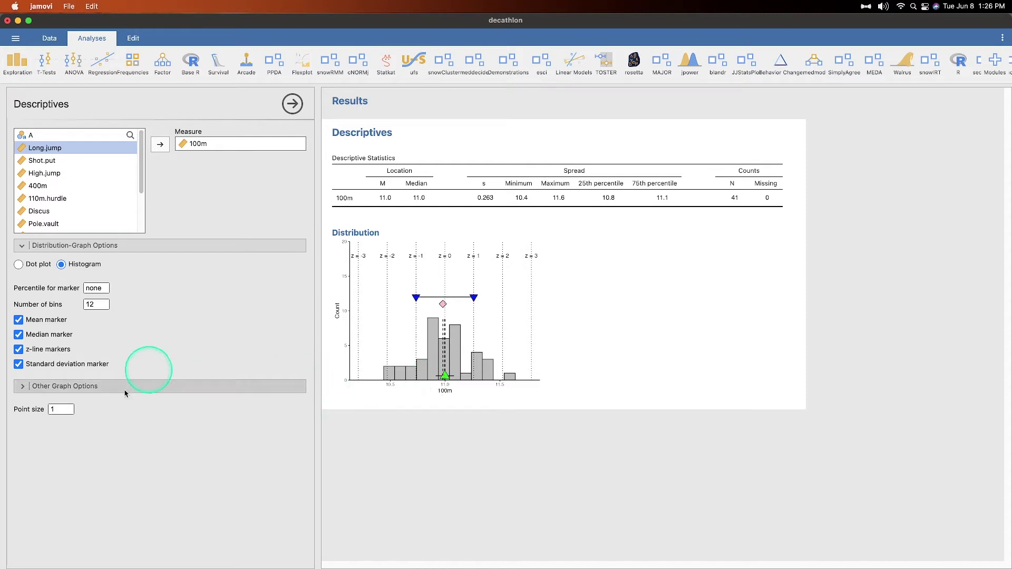
# Label the histogram's y-axis "frequency" and its x-axis "time (s)".
pyautogui.click(42, 390)
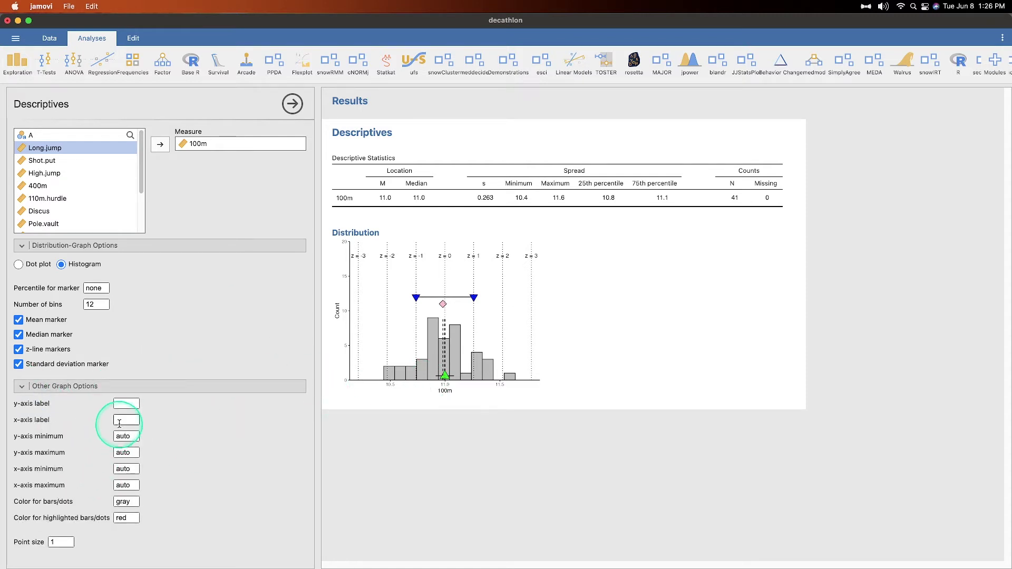
pyautogui.click(127, 404)
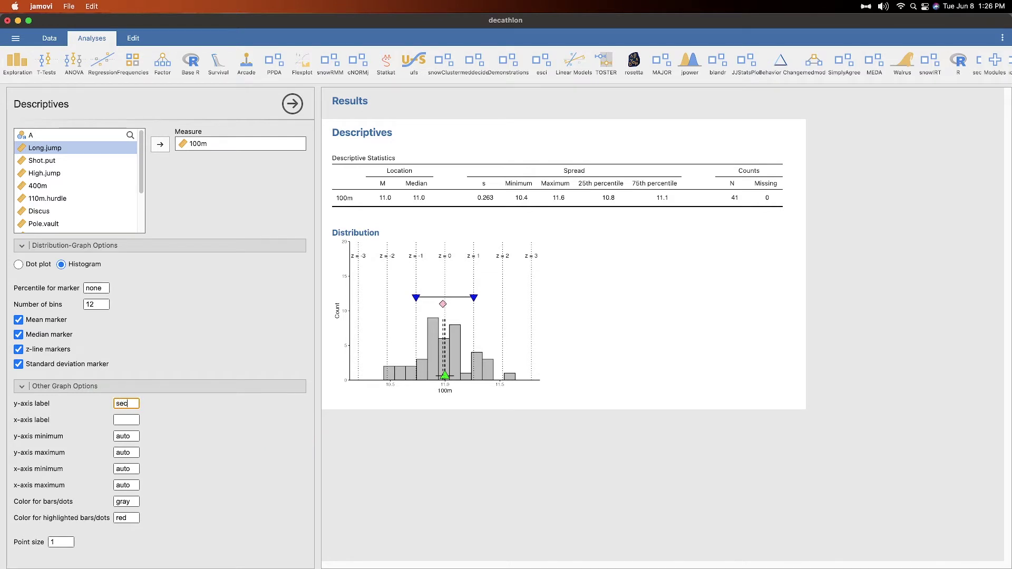
pyautogui.click(290, 440)
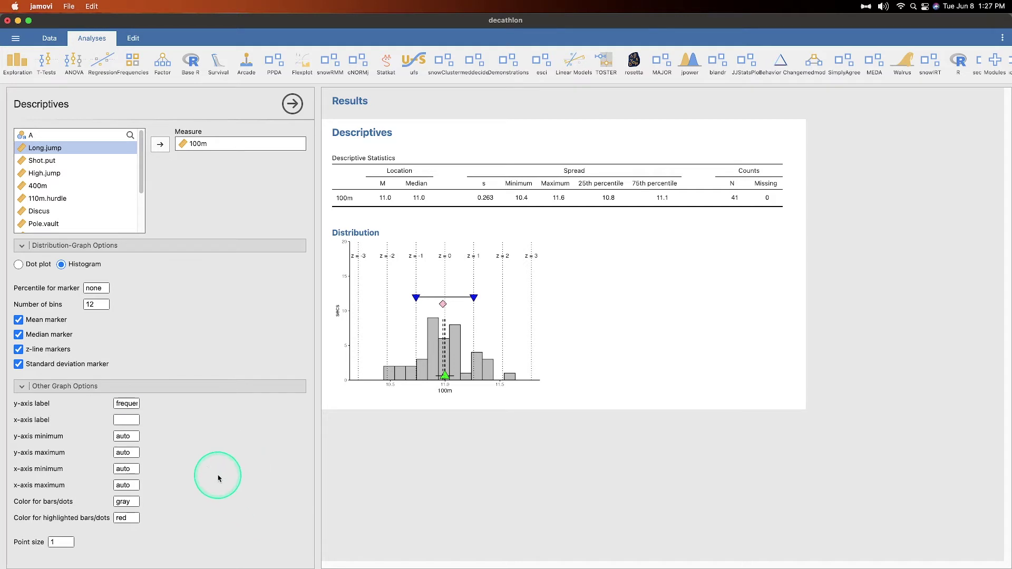
pyautogui.click(126, 420)
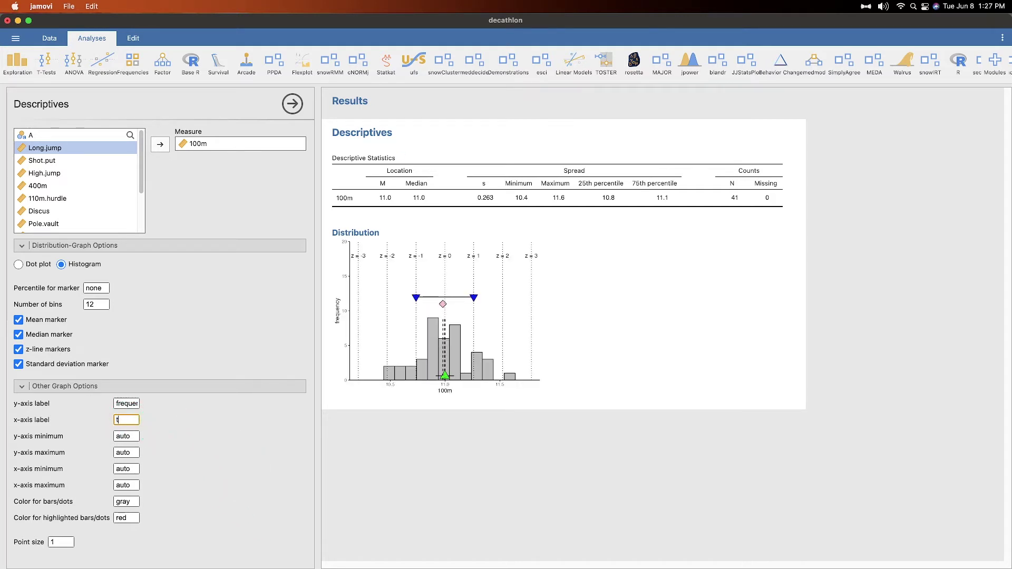
pyautogui.click(752, 493)
pyautogui.click(122, 435)
# Try black and blue as the colour for the 100m histogram's bars.
pyautogui.click(126, 501)
pyautogui.write('black')
pyautogui.press('Return')
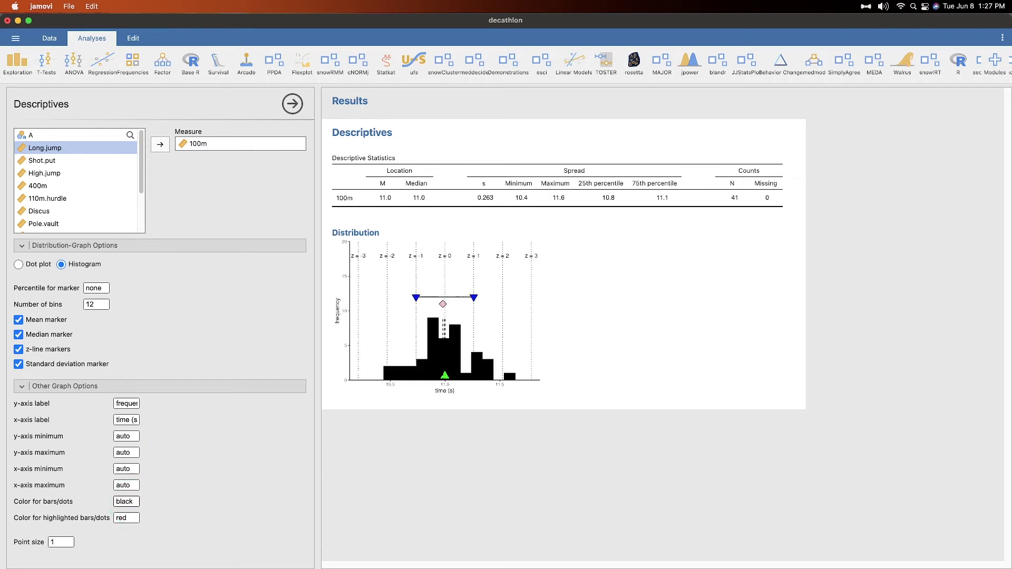
pyautogui.click(130, 502)
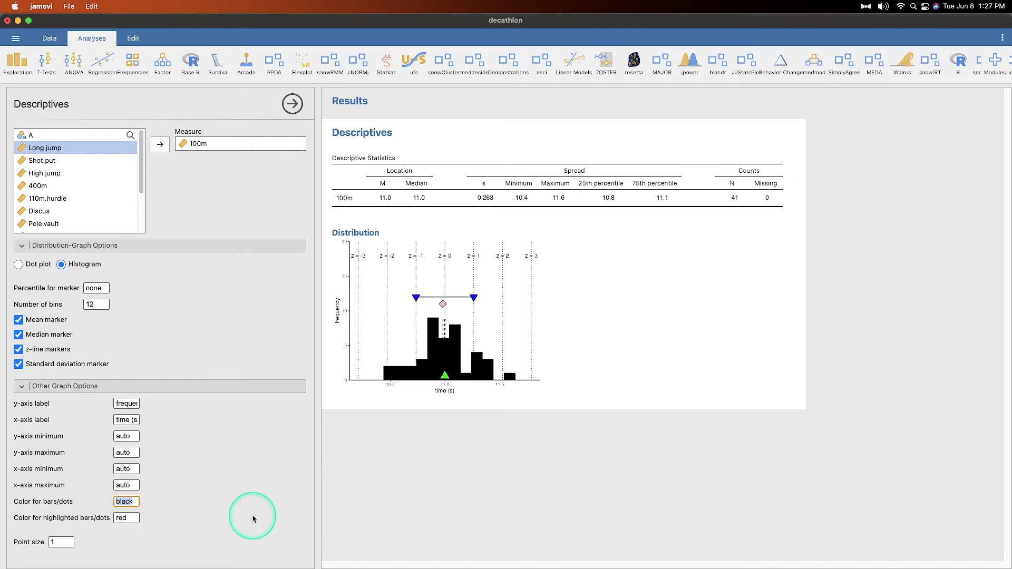
pyautogui.write('blue')
pyautogui.press('Return')
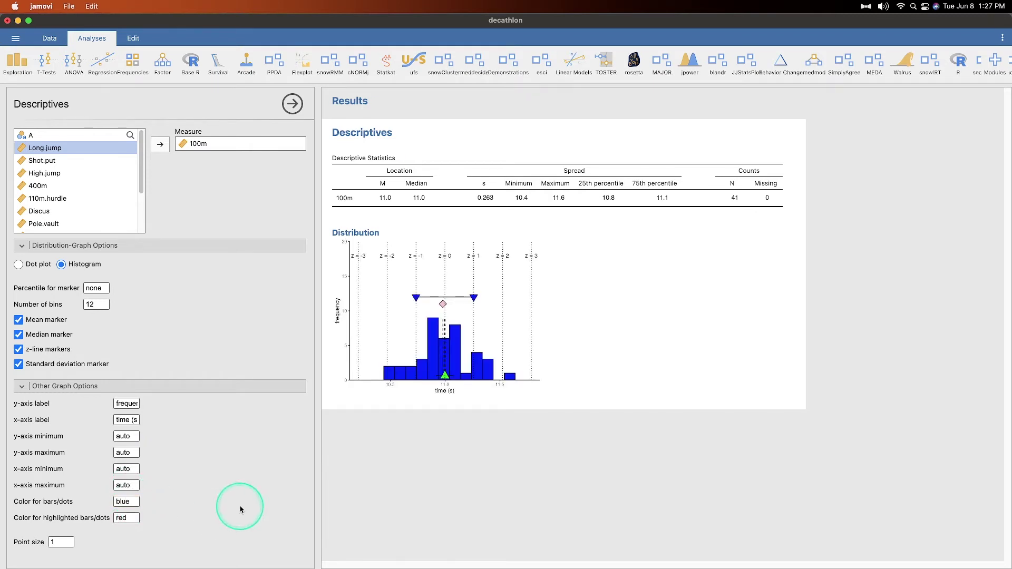
# Set the colour for bars/dots to yellow and the point size to 10.
pyautogui.click(133, 501)
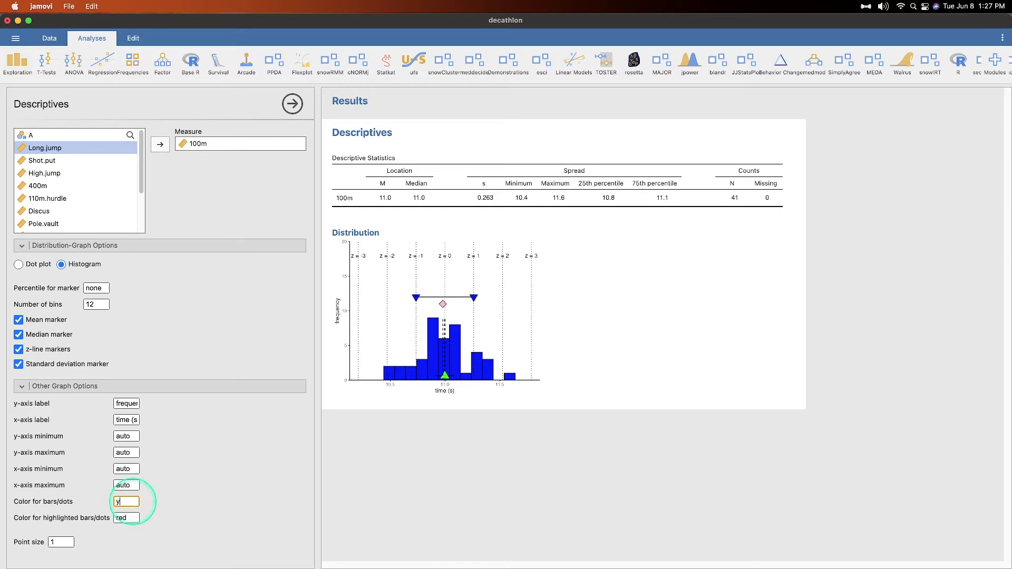
pyautogui.write('yellow')
pyautogui.click(179, 498)
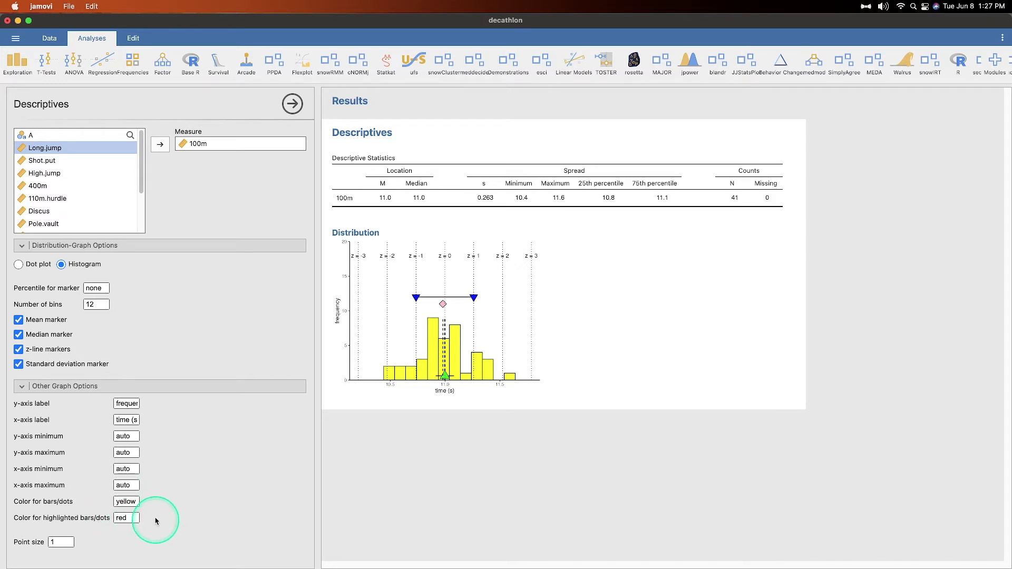
pyautogui.click(61, 542)
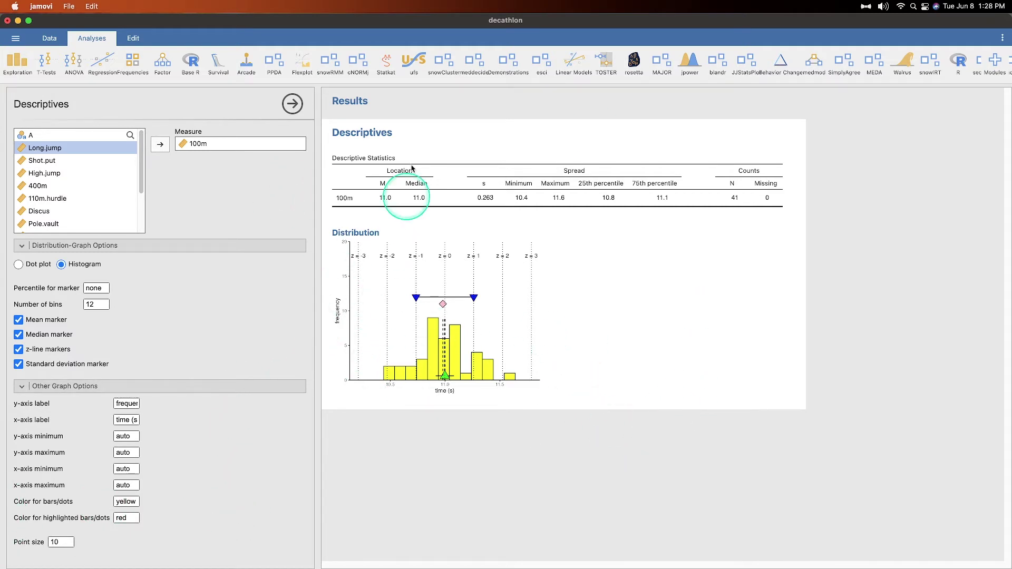
# Run the esci Estimate Mean analysis with Long.jump as the measure and show its distribution as a histogram.
pyautogui.click(542, 62)
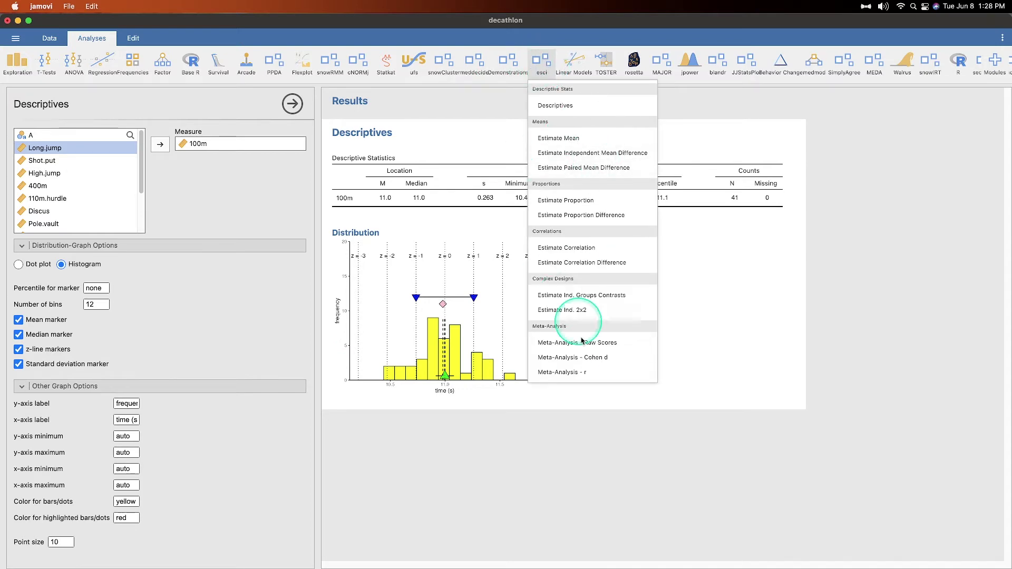
pyautogui.click(553, 140)
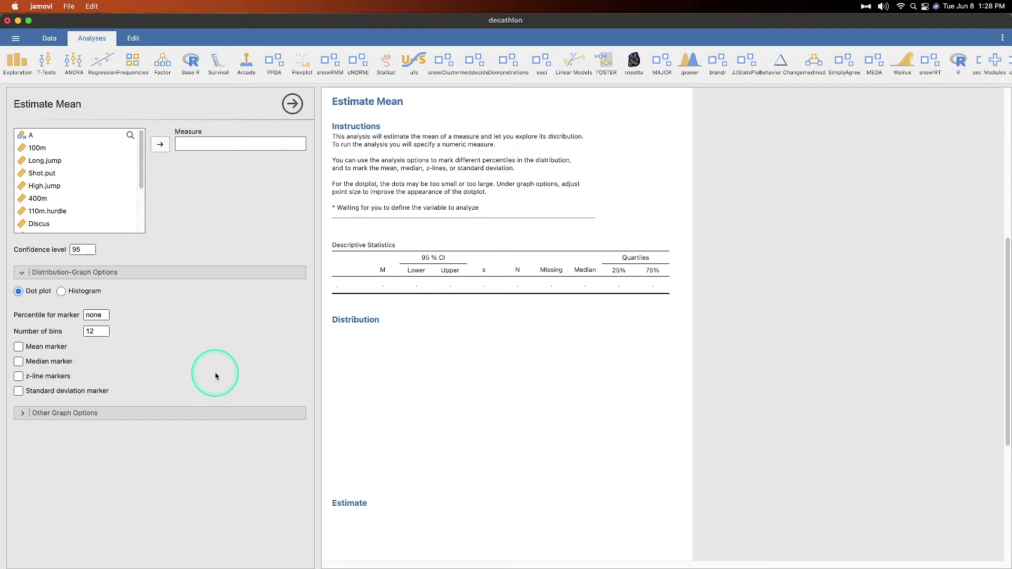
pyautogui.click(58, 160)
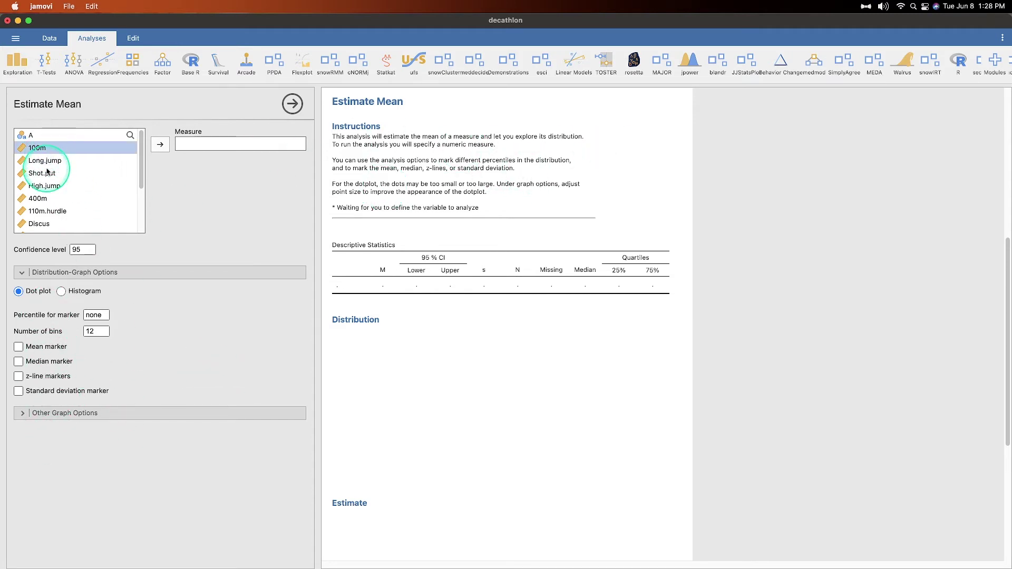
pyautogui.click(159, 144)
pyautogui.scroll(-3, 621, 492)
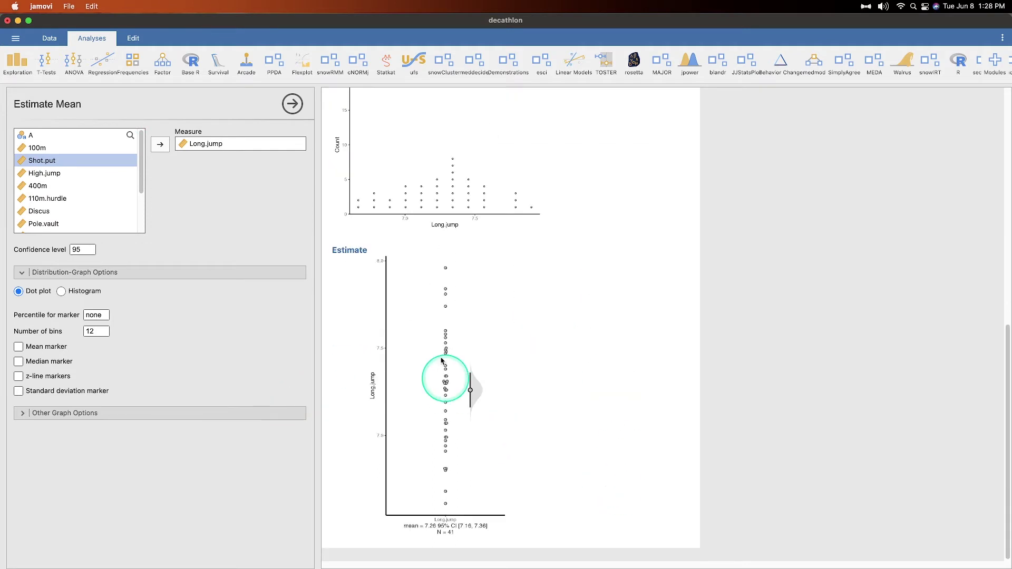
pyautogui.scroll(3, 416, 203)
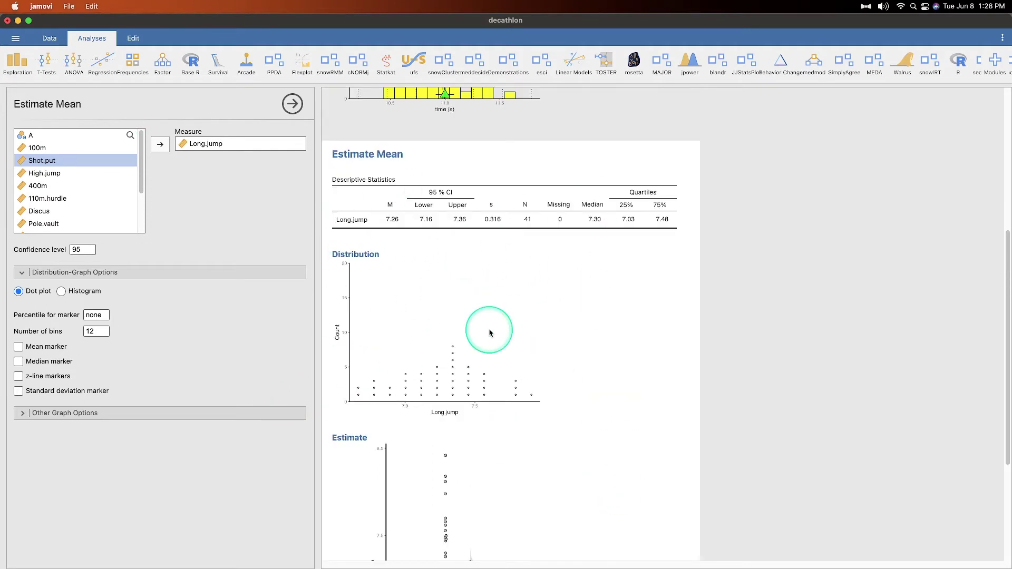
pyautogui.scroll(4, 527, 306)
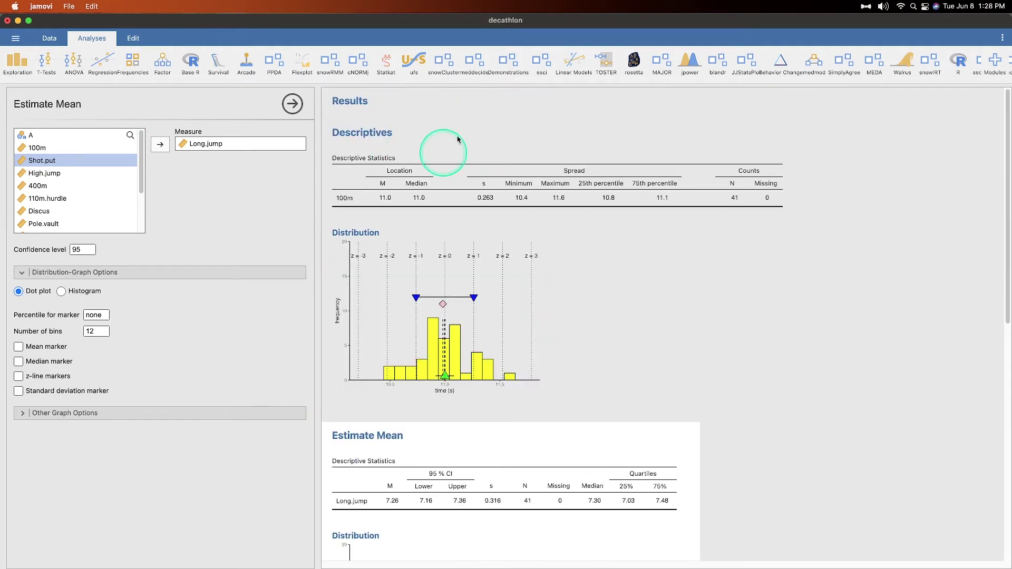
pyautogui.scroll(-6, 522, 296)
pyautogui.scroll(3, 489, 176)
pyautogui.click(61, 291)
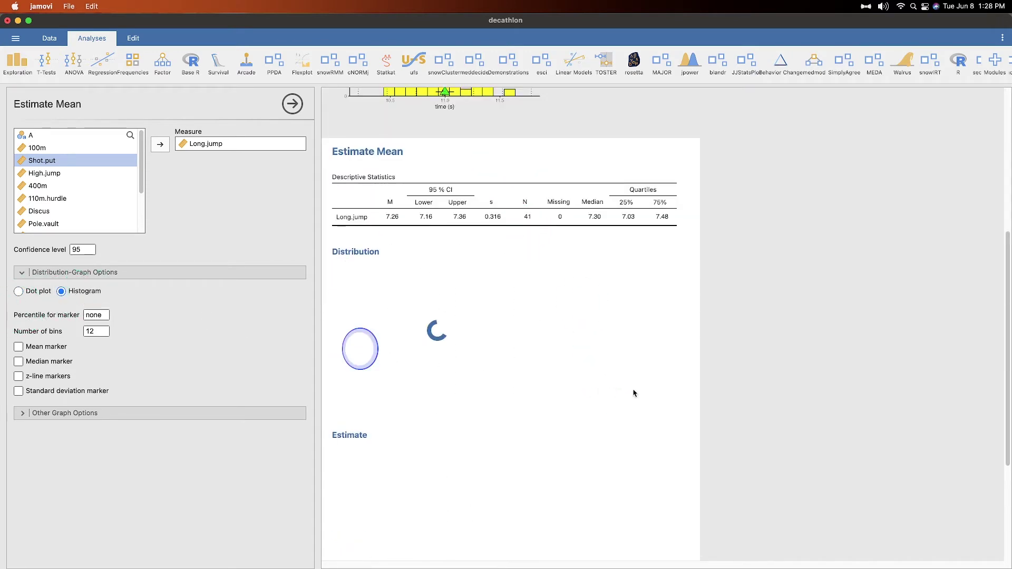
# Examine the Long.jump Estimate Mean results, from the descriptive statistics and histogram to the estimate plot with its 95% confidence interval.
pyautogui.scroll(-2, 606, 316)
pyautogui.scroll(5, 523, 330)
pyautogui.scroll(-5, 522, 329)
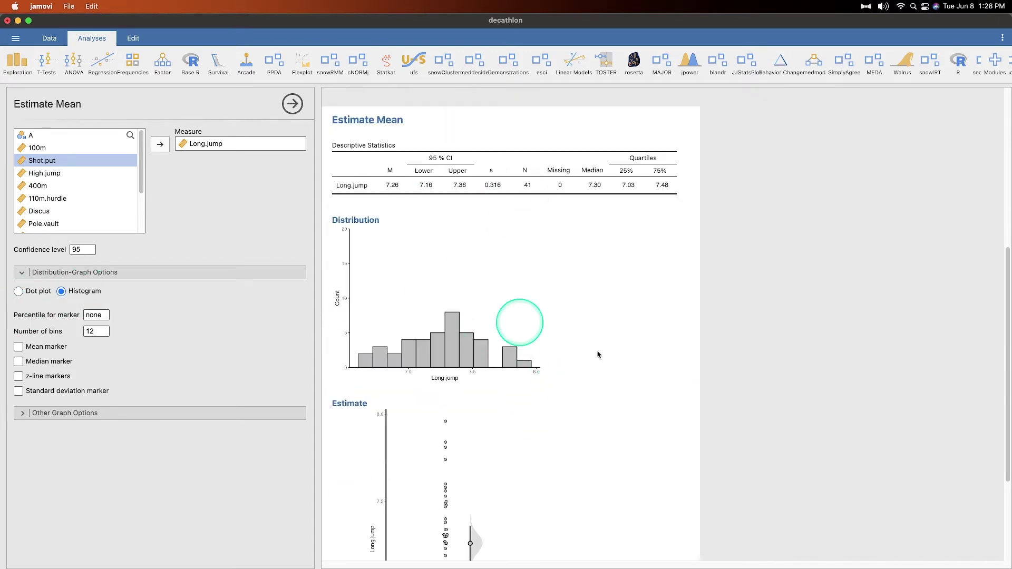
pyautogui.scroll(6, 580, 332)
pyautogui.scroll(-4, 527, 385)
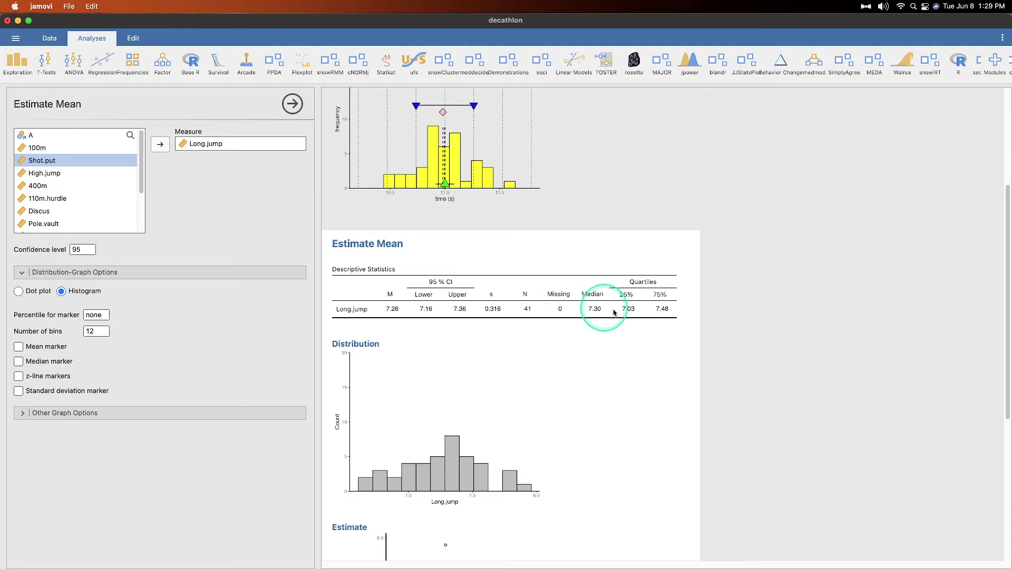
pyautogui.scroll(-5, 678, 420)
pyautogui.scroll(3, 655, 407)
pyautogui.scroll(-2, 467, 378)
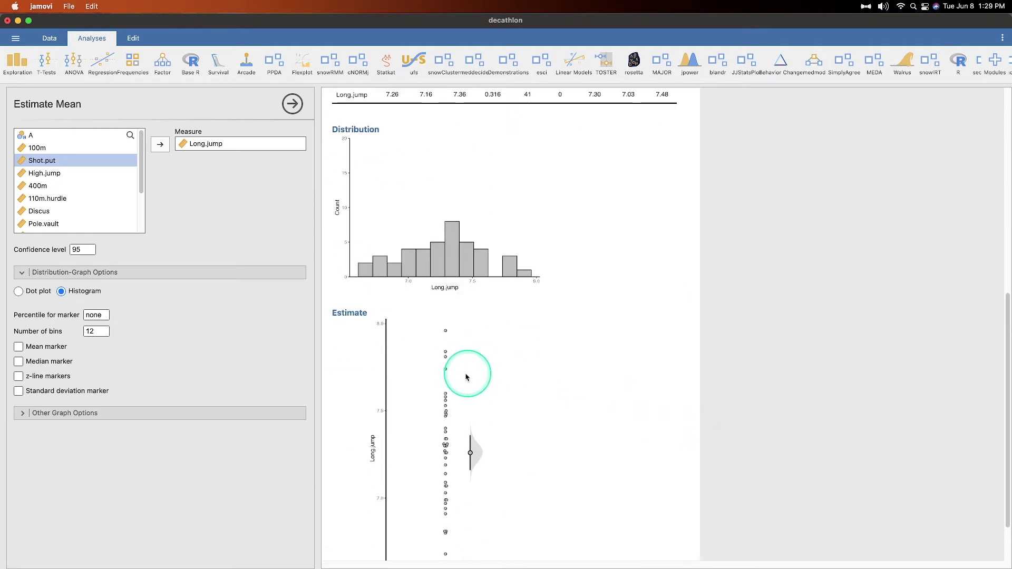
pyautogui.scroll(-2, 466, 378)
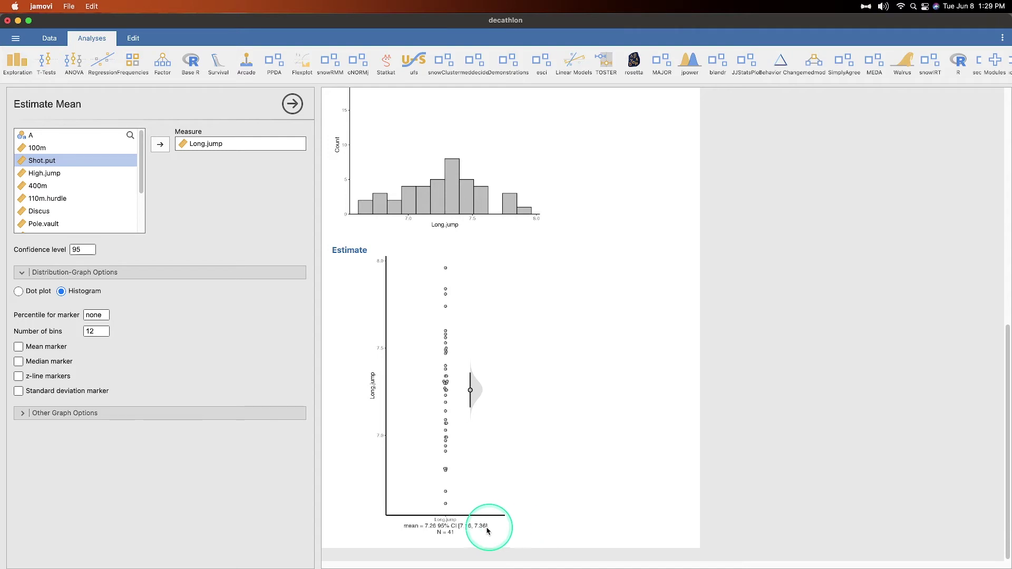
pyautogui.scroll(10, 500, 448)
pyautogui.scroll(-7, 485, 469)
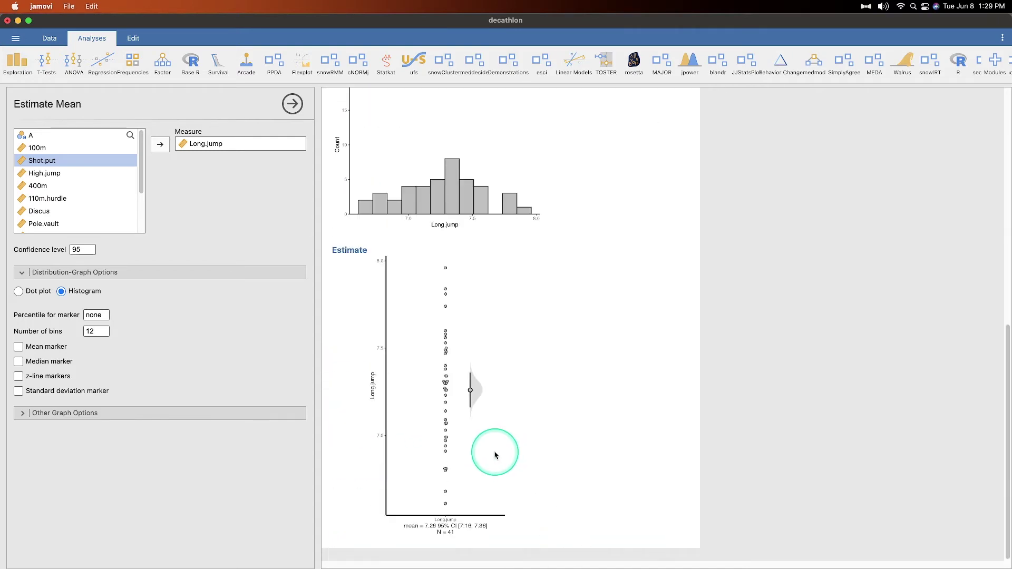
pyautogui.scroll(6, 422, 275)
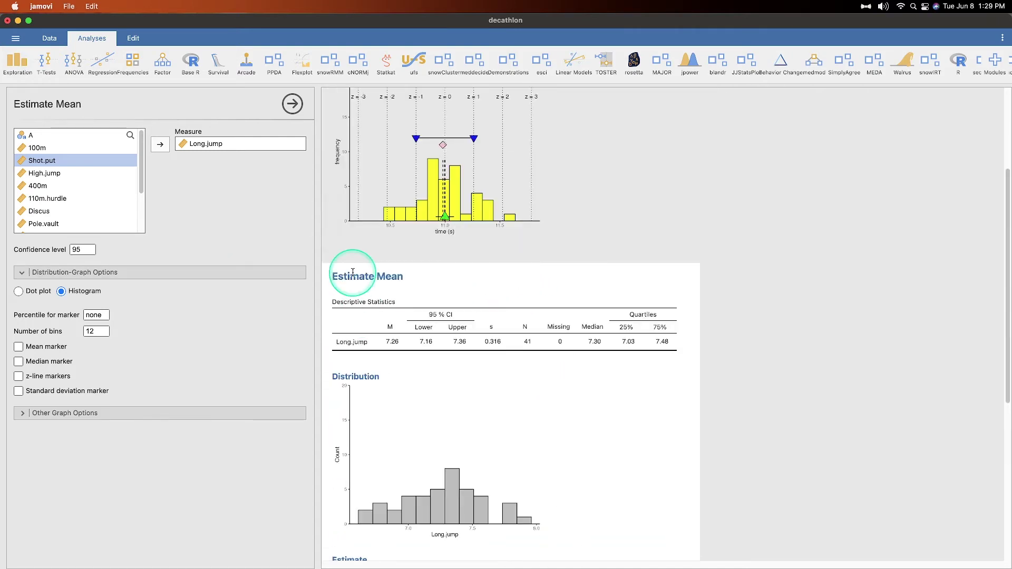
# Start the esci Estimate Independent Mean Difference analysis and check its summary-data entry, keeping raw data as the input mode.
pyautogui.click(542, 61)
pyautogui.click(570, 105)
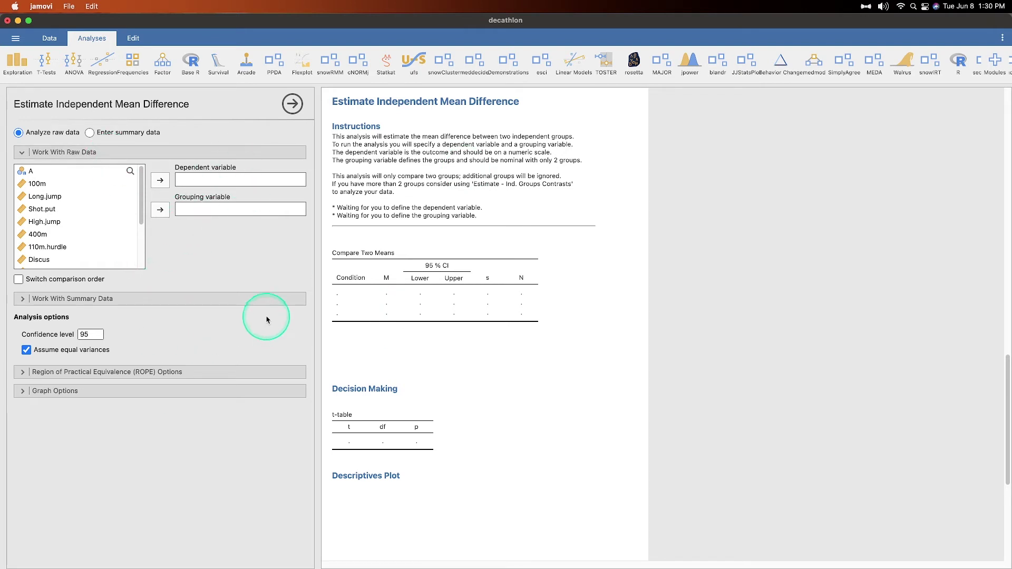
pyautogui.click(46, 62)
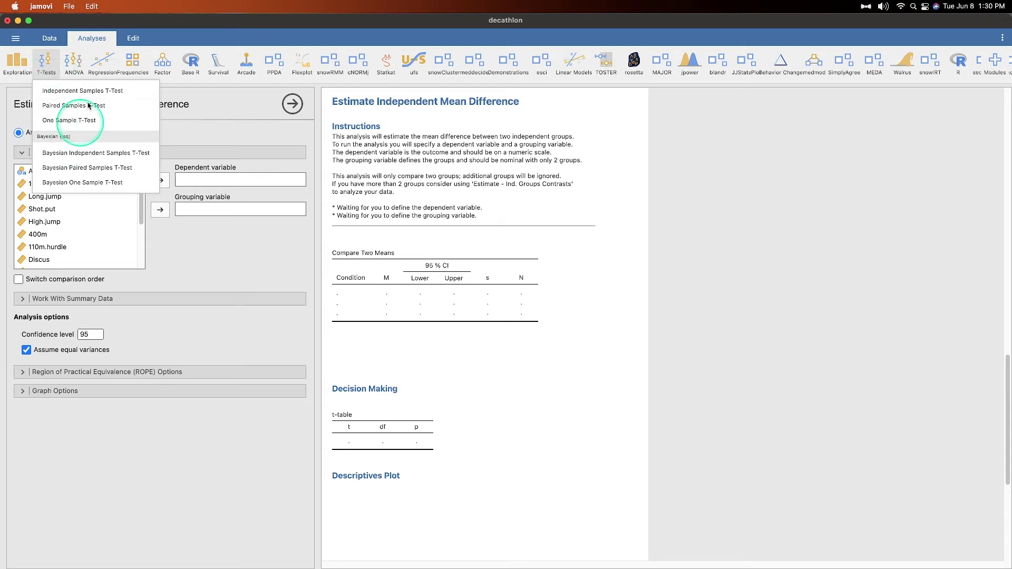
pyautogui.click(179, 424)
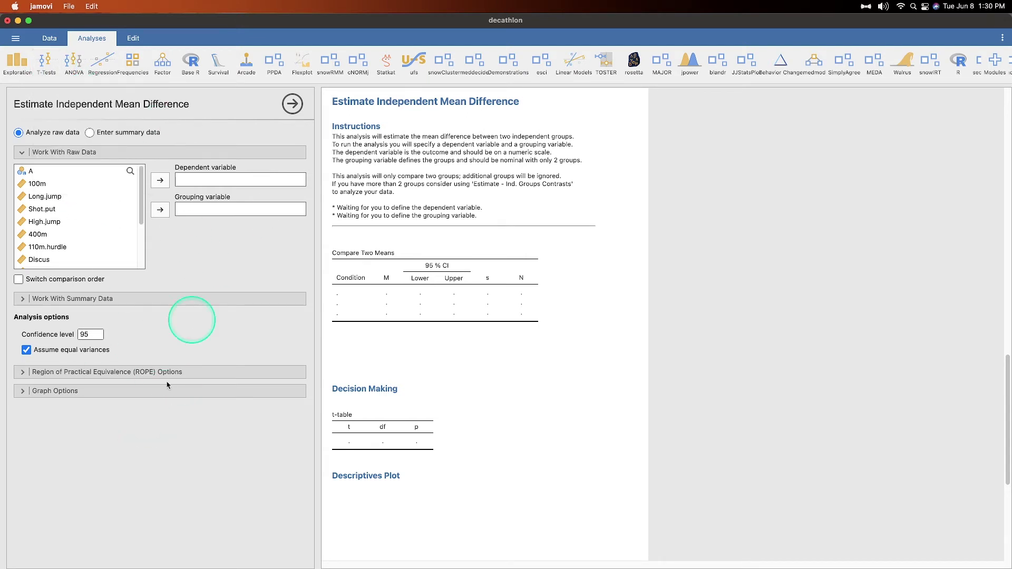
pyautogui.click(90, 132)
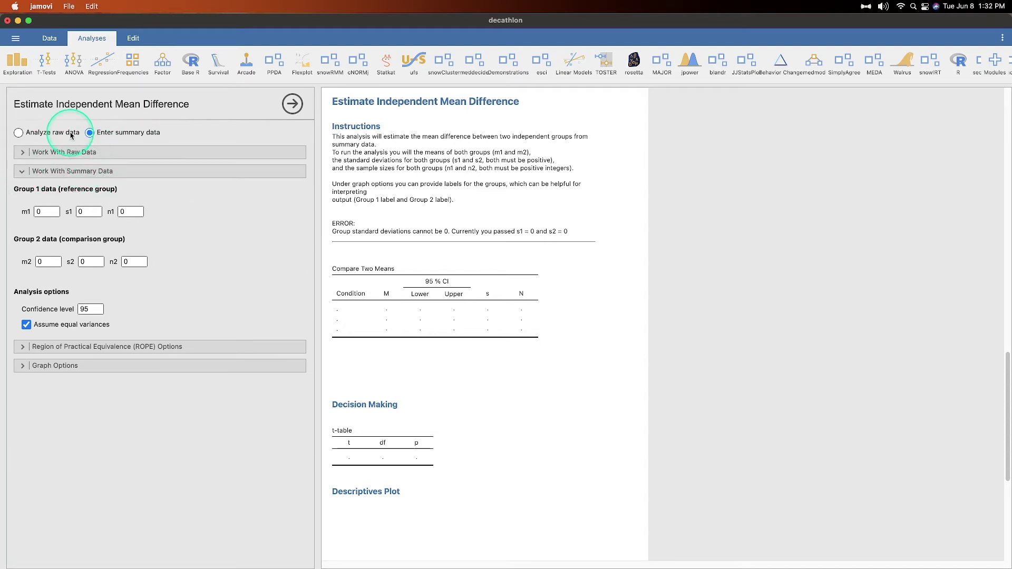
pyautogui.click(18, 132)
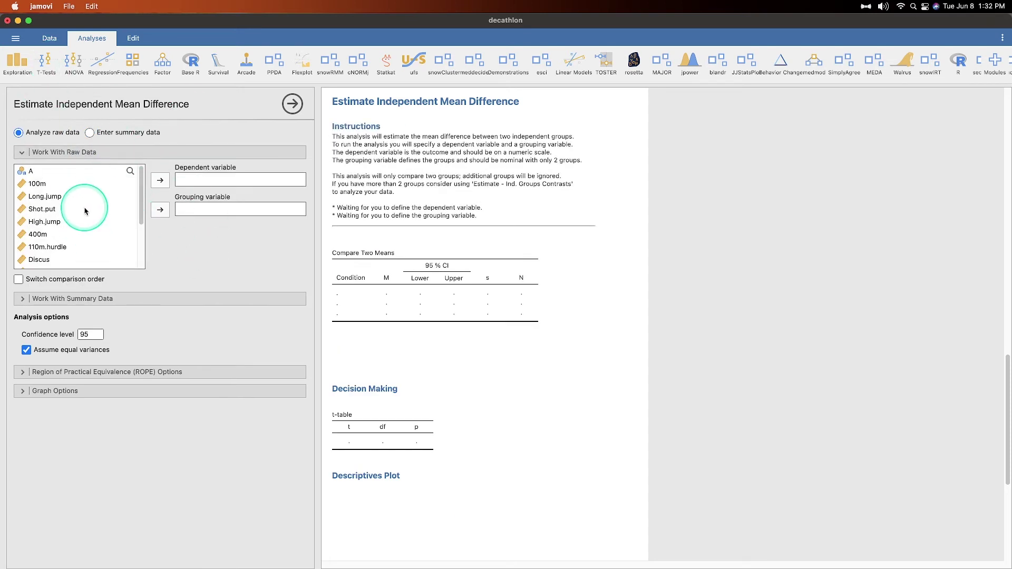
# Assign 400m as the dependent variable and Competition as the grouping variable.
pyautogui.scroll(-1, 63, 211)
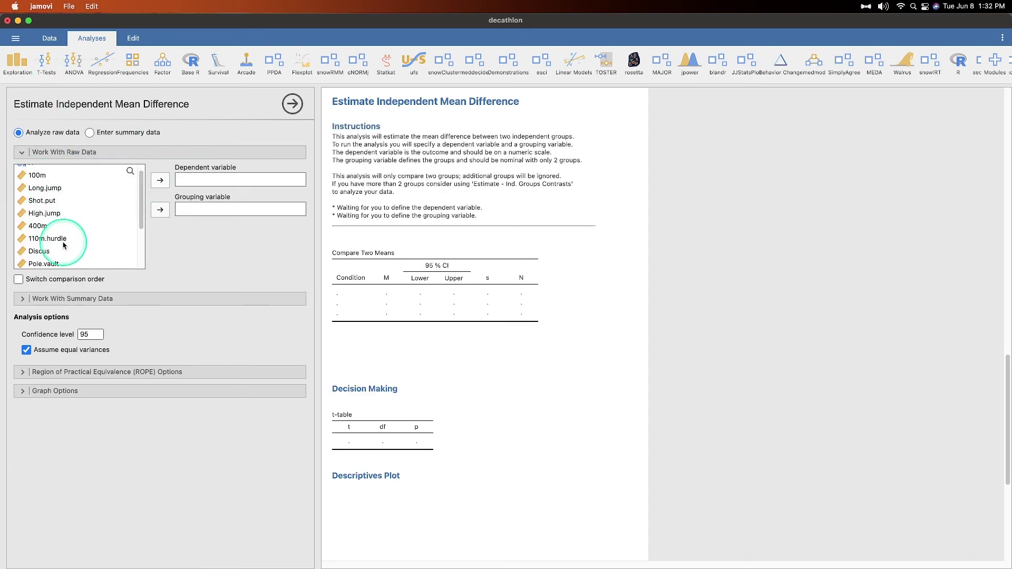
pyautogui.click(53, 238)
pyautogui.click(51, 227)
pyautogui.click(160, 180)
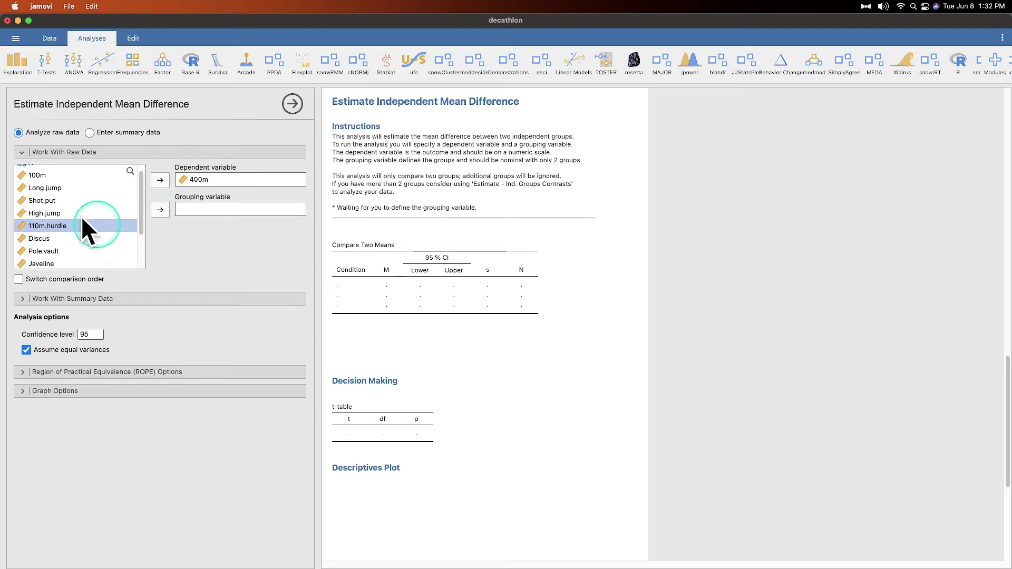
pyautogui.scroll(-3, 68, 216)
pyautogui.click(79, 262)
pyautogui.click(159, 210)
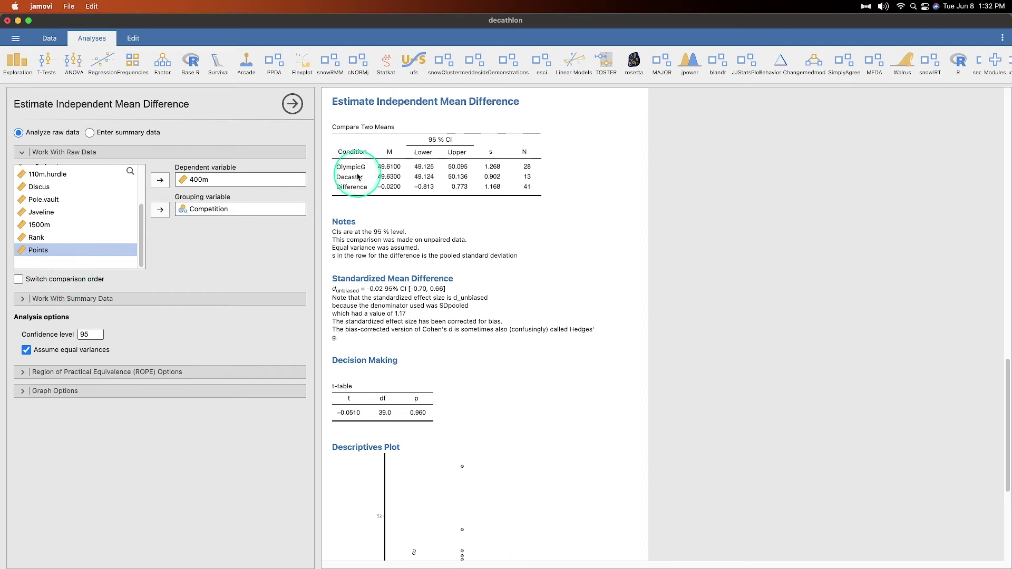
# Compare both comparison orders of the Competition groups and leave the switched order enabled.
pyautogui.click(66, 284)
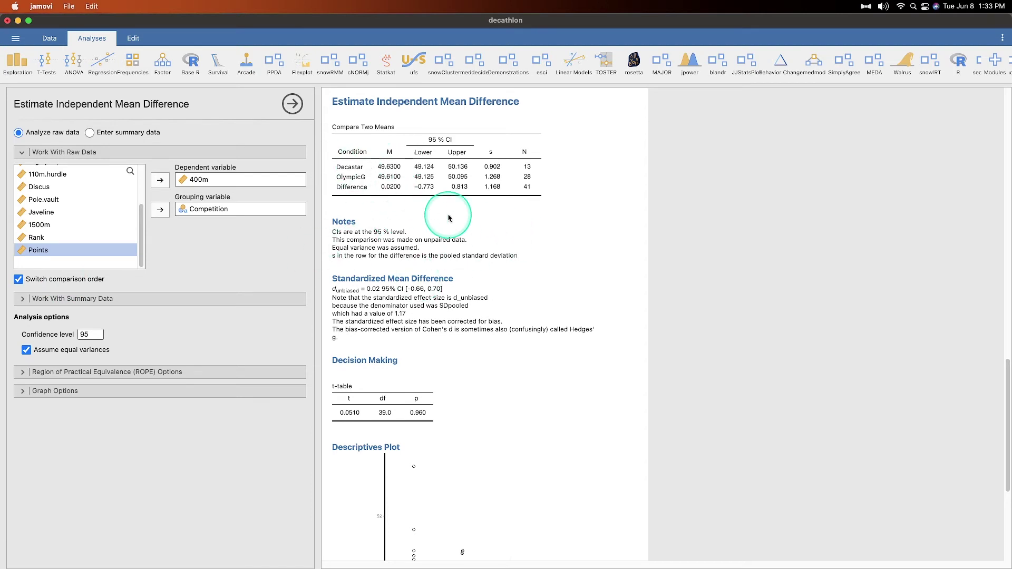
pyautogui.scroll(-1, 454, 217)
pyautogui.click(61, 282)
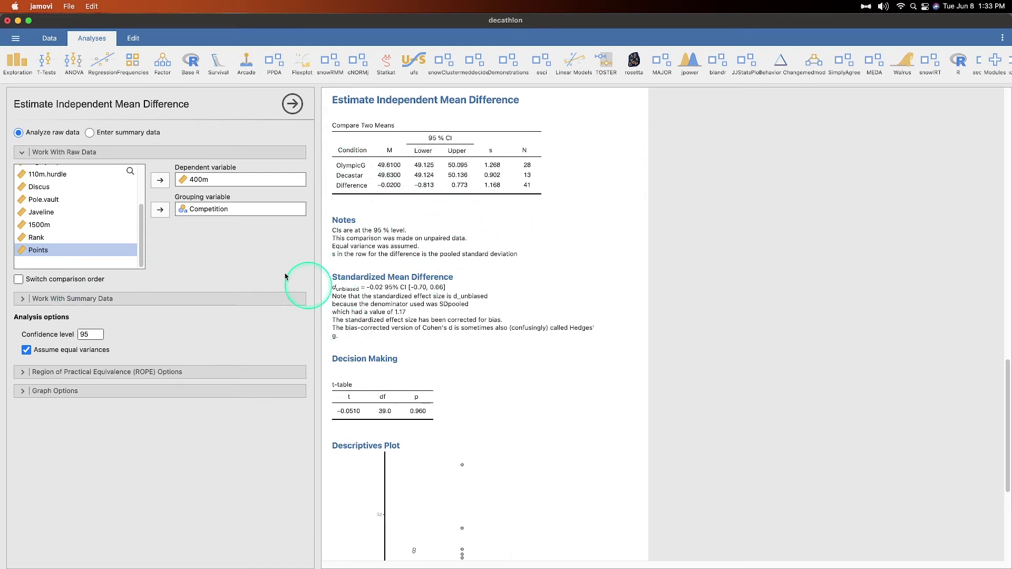
pyautogui.click(73, 280)
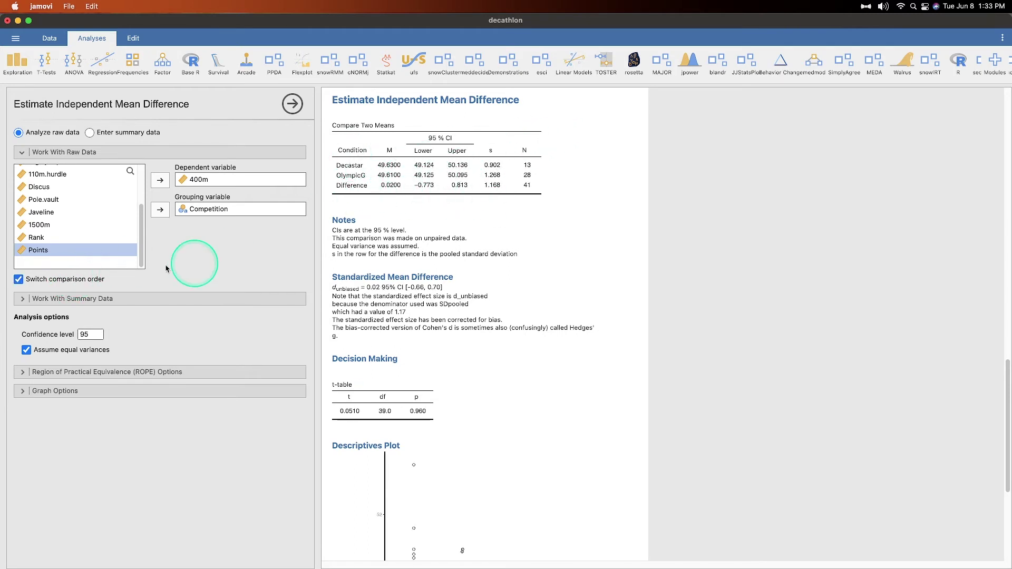
pyautogui.click(79, 280)
pyautogui.click(101, 278)
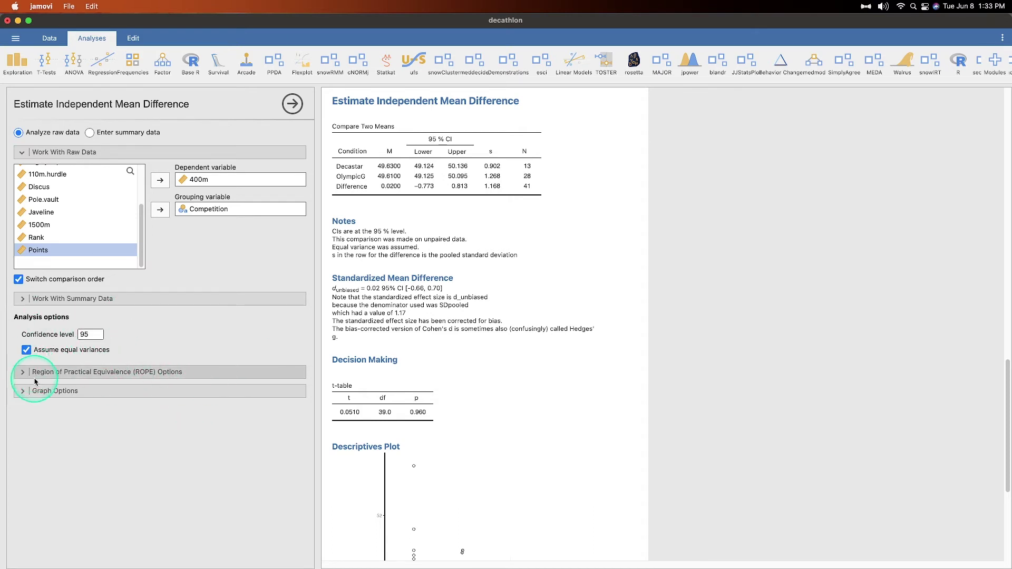
# Look at the Region of Practical Equivalence settings and the graph options of the independent mean difference analysis.
pyautogui.click(155, 374)
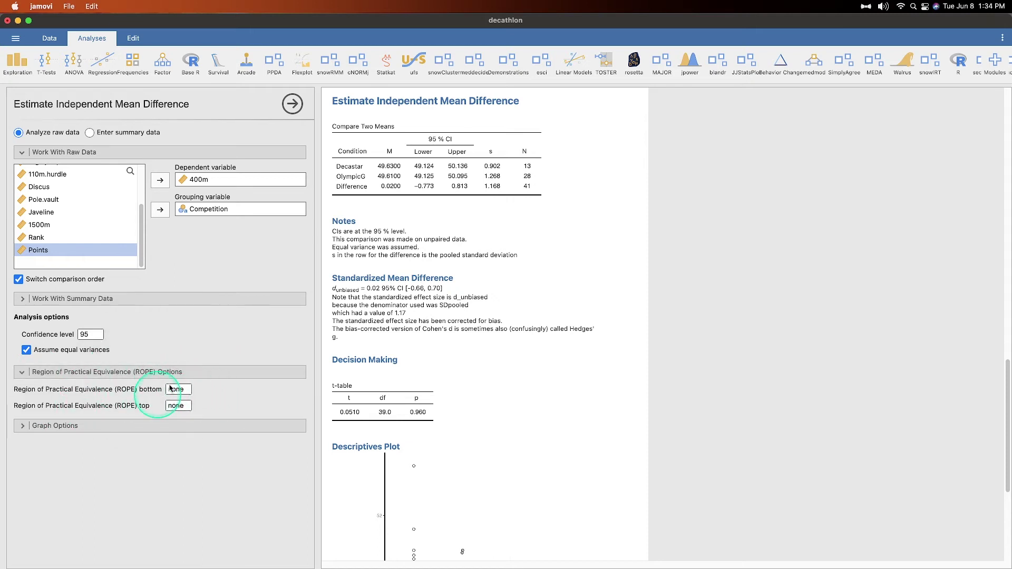
pyautogui.click(138, 372)
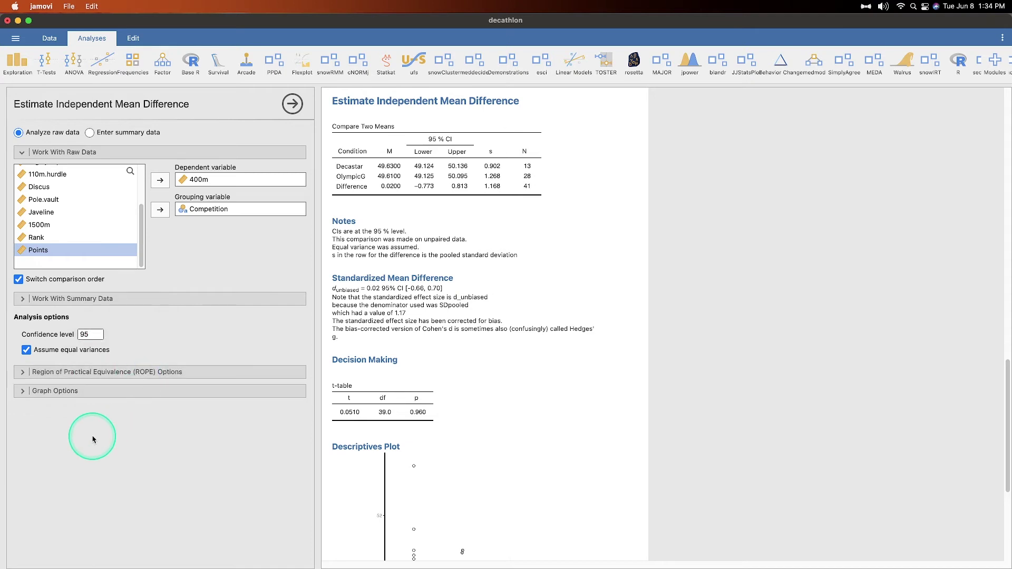
pyautogui.click(95, 391)
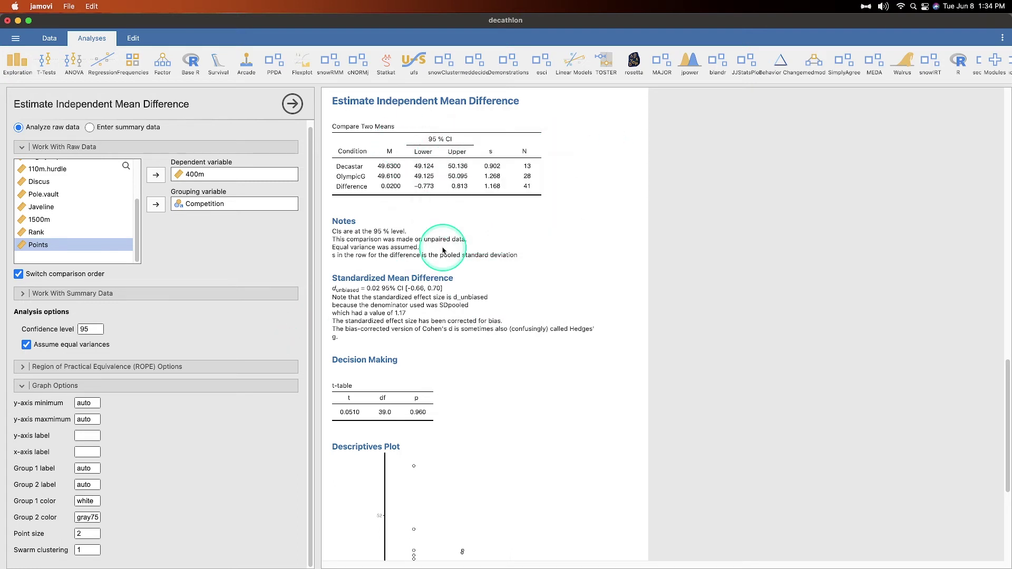
# Examine the 400m by Competition results, including the group means, standardized mean difference, t-table and descriptives plot.
pyautogui.scroll(-5, 440, 245)
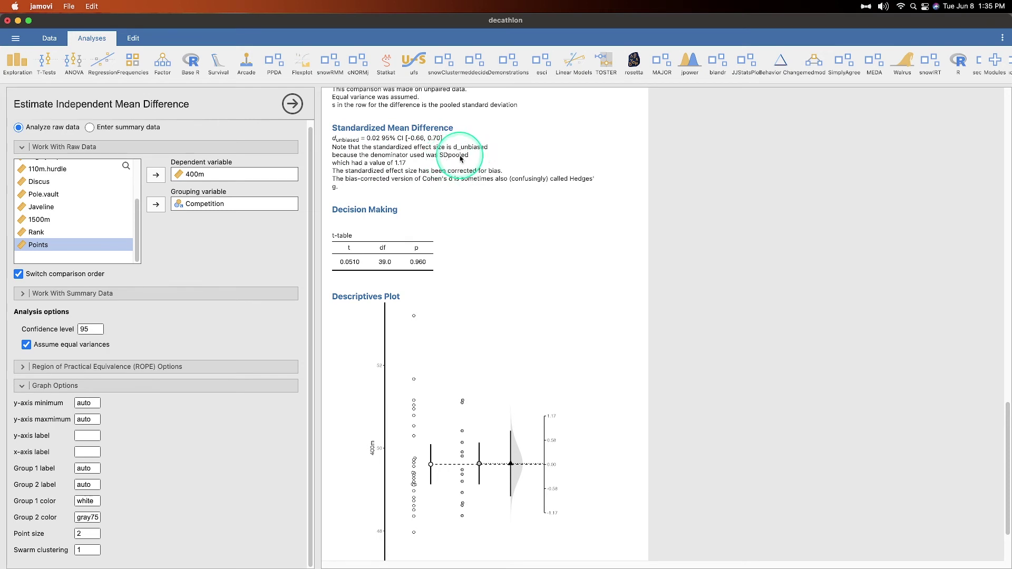
pyautogui.scroll(3, 431, 163)
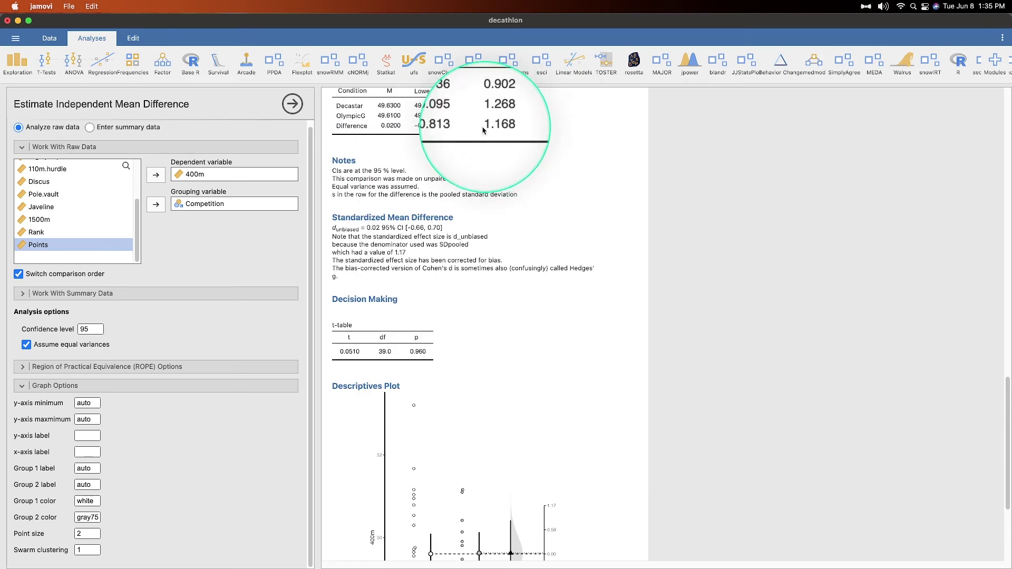
pyautogui.scroll(-1, 369, 253)
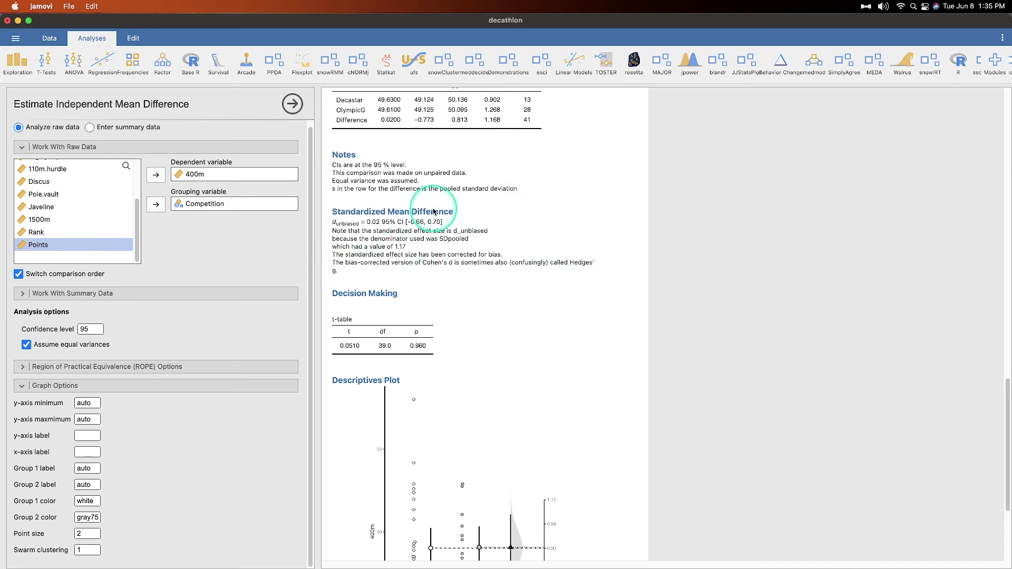
pyautogui.scroll(-1, 450, 272)
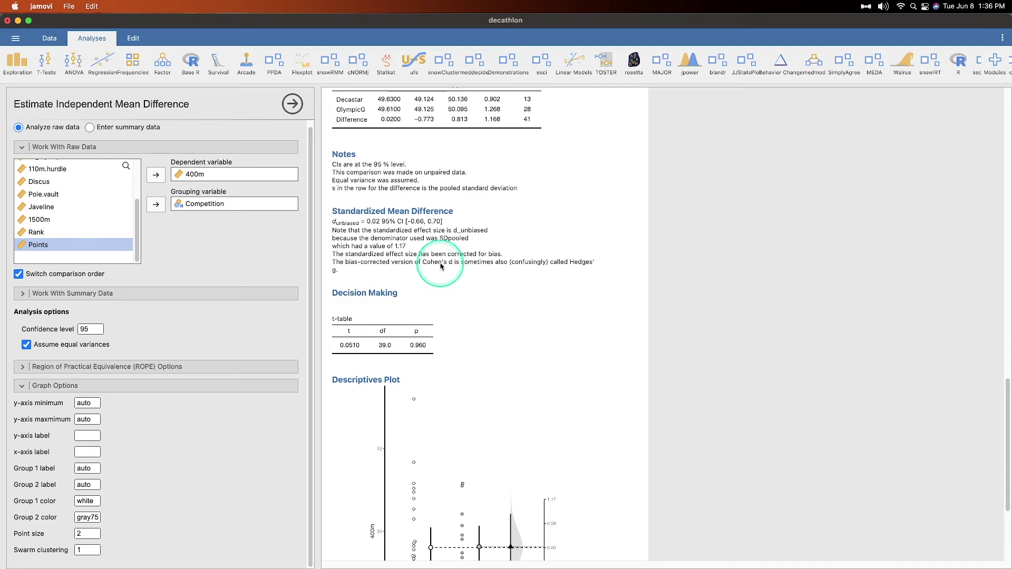
pyautogui.scroll(-5, 441, 266)
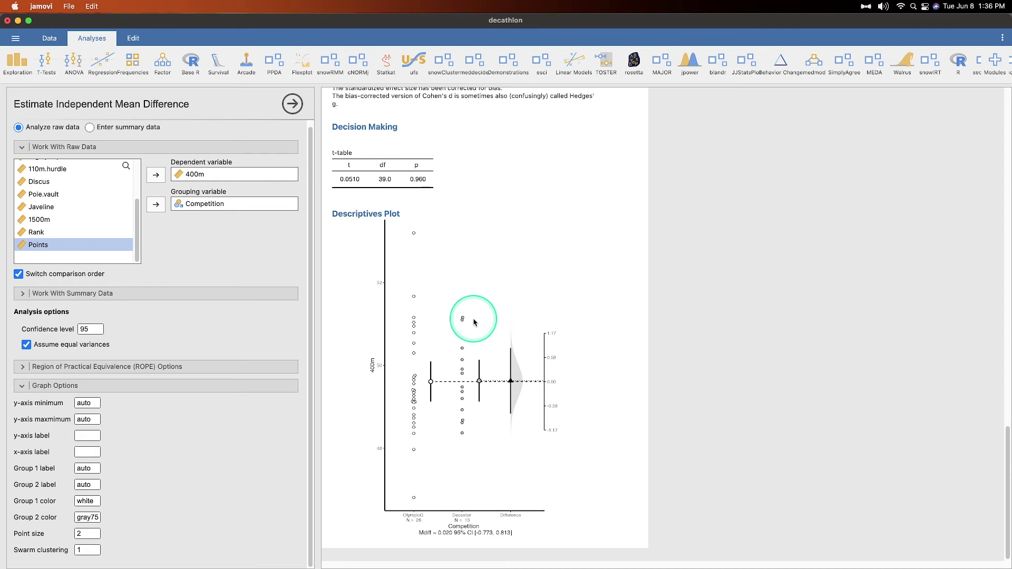
pyautogui.scroll(6, 504, 402)
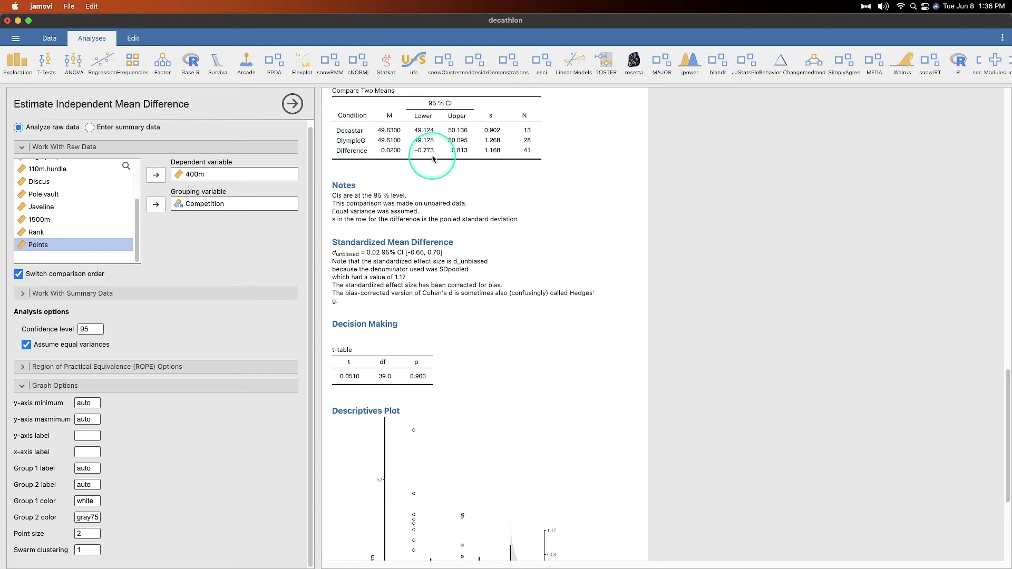
pyautogui.scroll(-6, 437, 221)
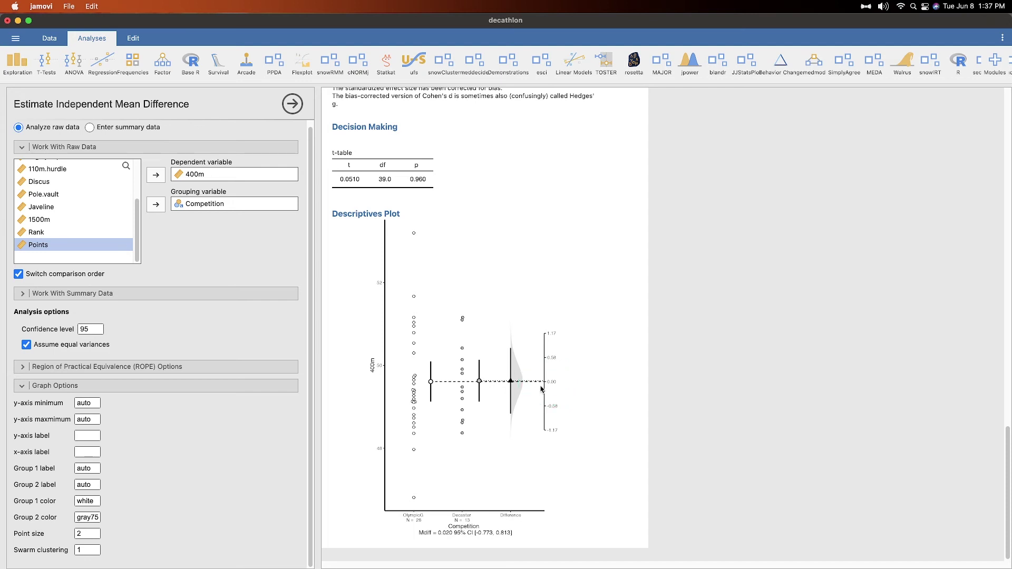
# Run the esci Estimate Paired Mean Difference analysis with 100m as measure 1 and 400m as measure 2, switching the comparison order.
pyautogui.click(541, 62)
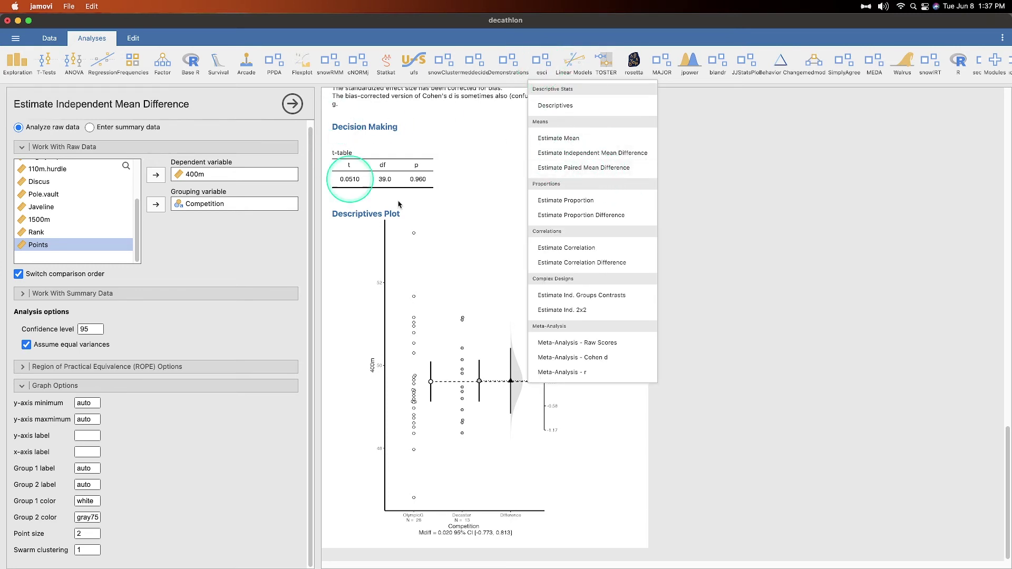
pyautogui.click(548, 167)
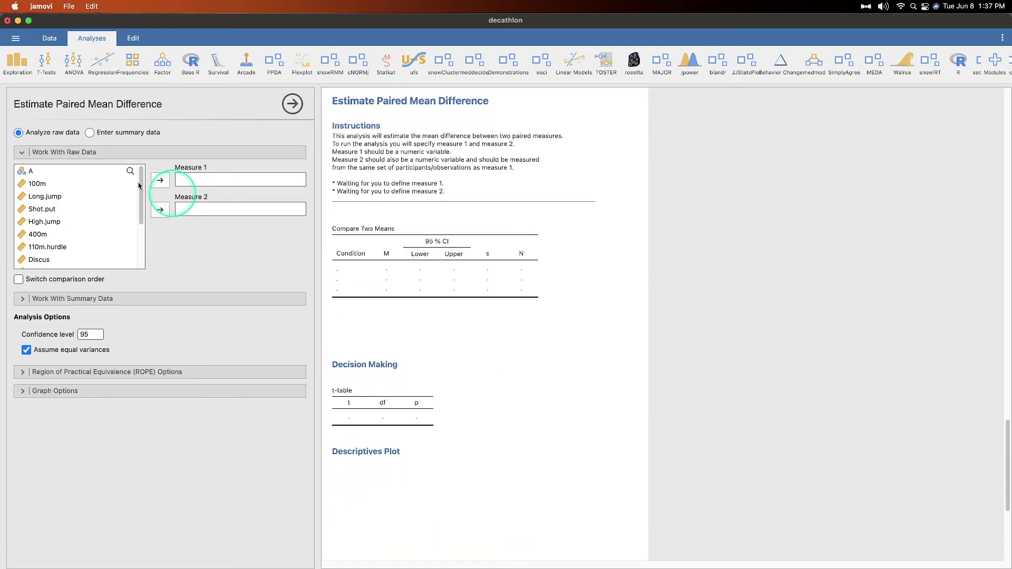
pyautogui.click(78, 184)
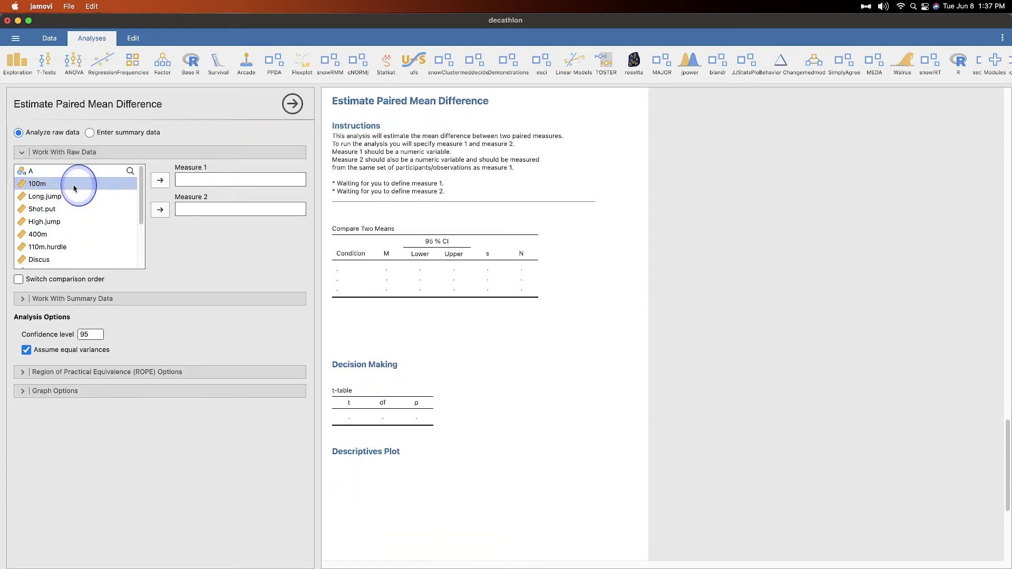
pyautogui.click(159, 180)
pyautogui.click(124, 221)
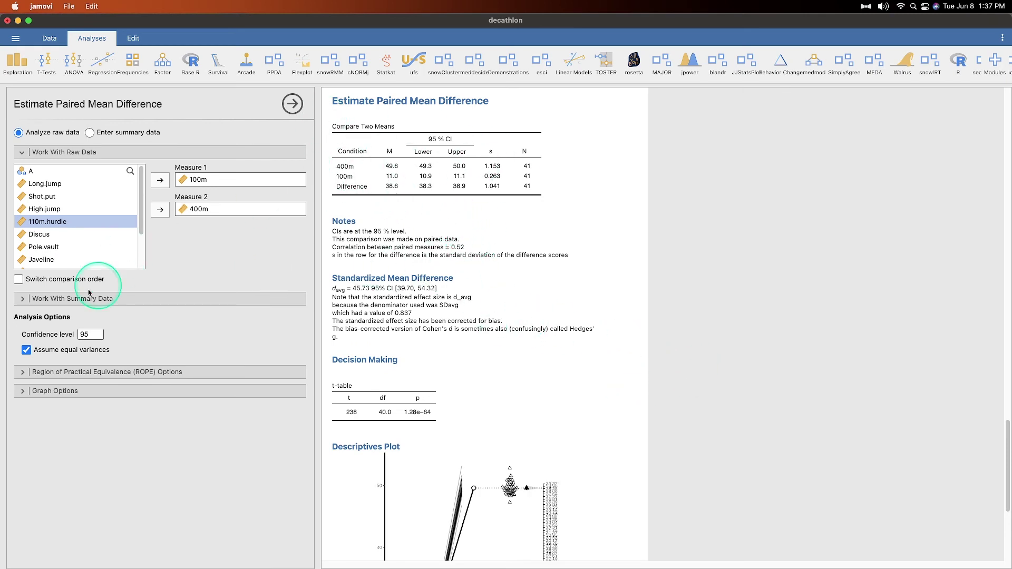
pyautogui.click(59, 282)
# Examine the paired 100m and 400m results, from the means table and effect size to the descriptives plot and its graph options.
pyautogui.scroll(-5, 402, 334)
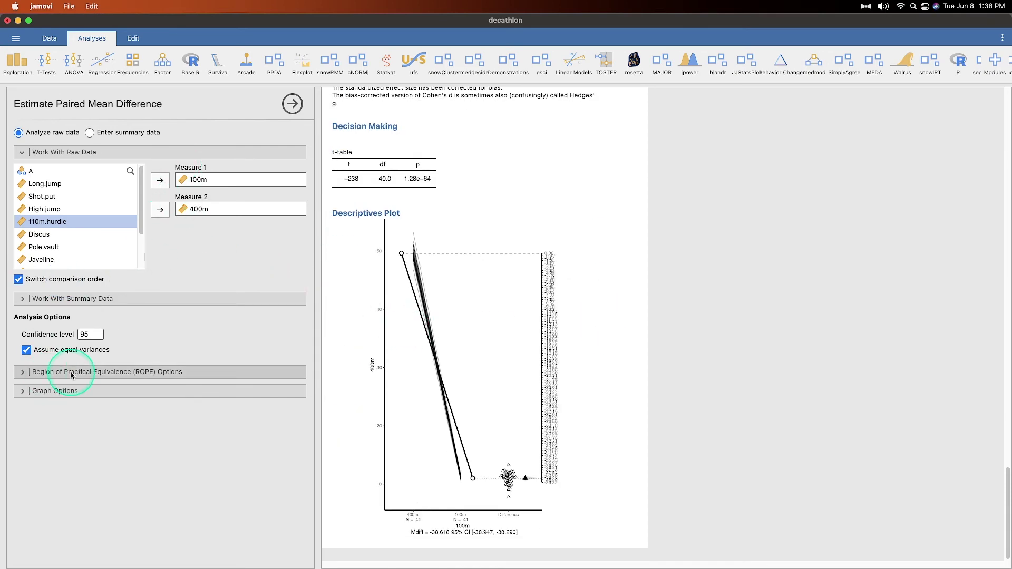
pyautogui.click(103, 391)
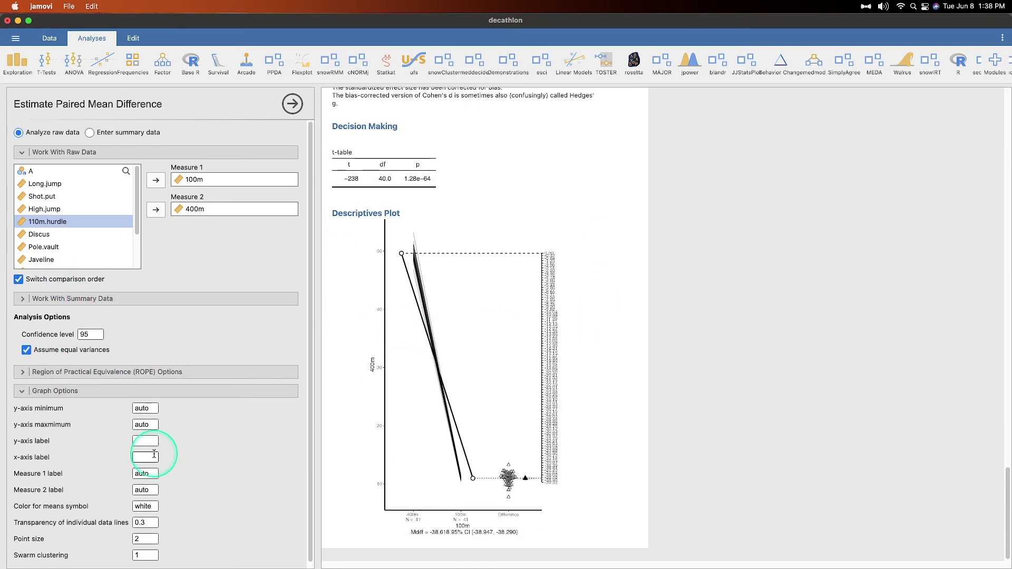
pyautogui.scroll(4, 560, 199)
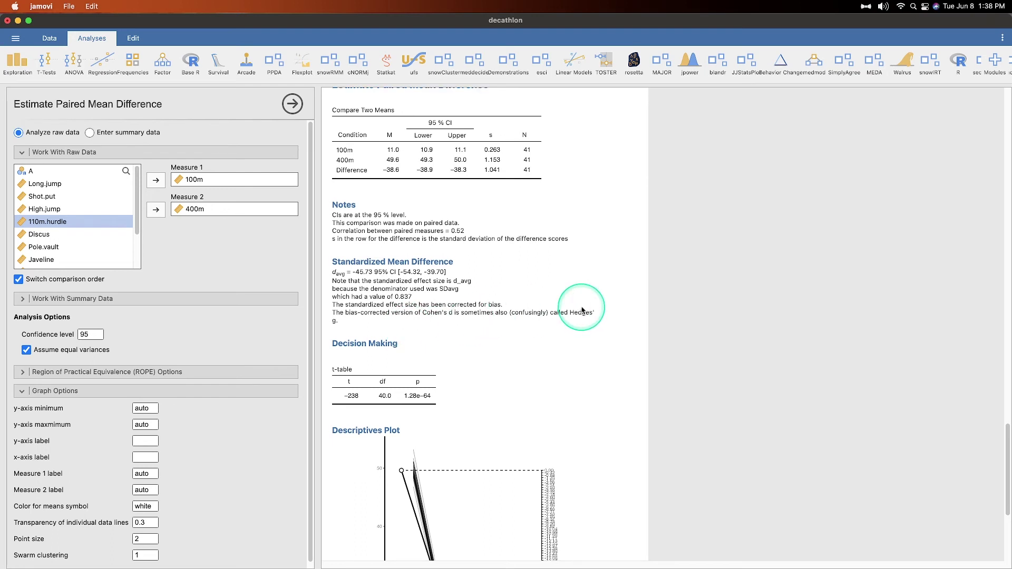
pyautogui.scroll(-5, 581, 306)
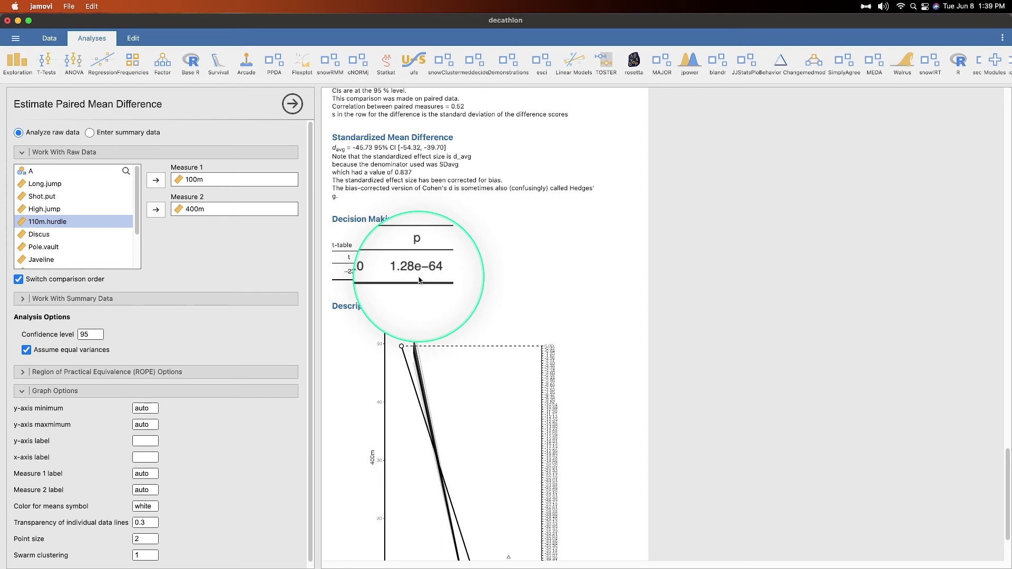
pyautogui.scroll(-3, 419, 281)
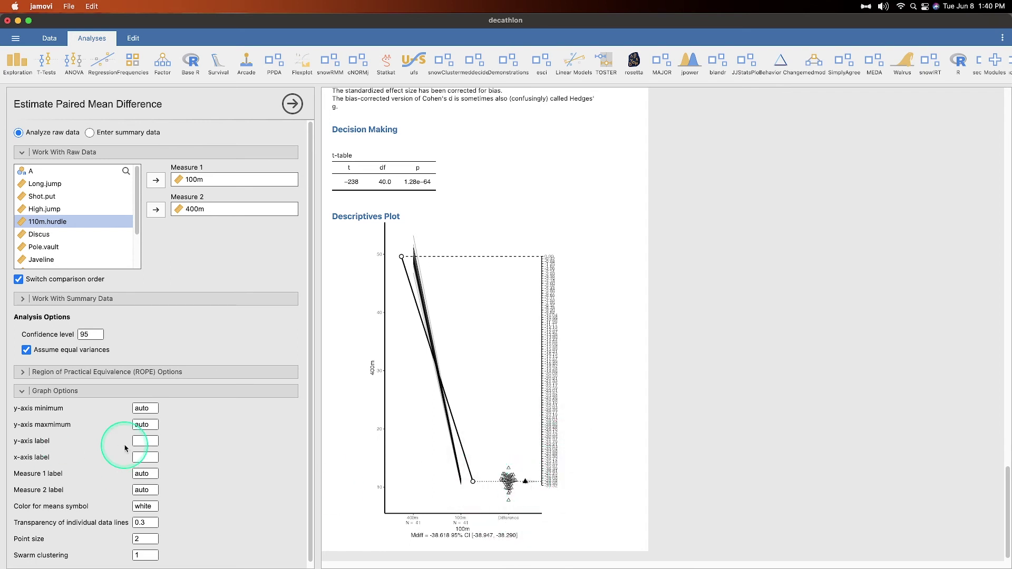
pyautogui.scroll(6, 446, 378)
pyautogui.scroll(-6, 387, 311)
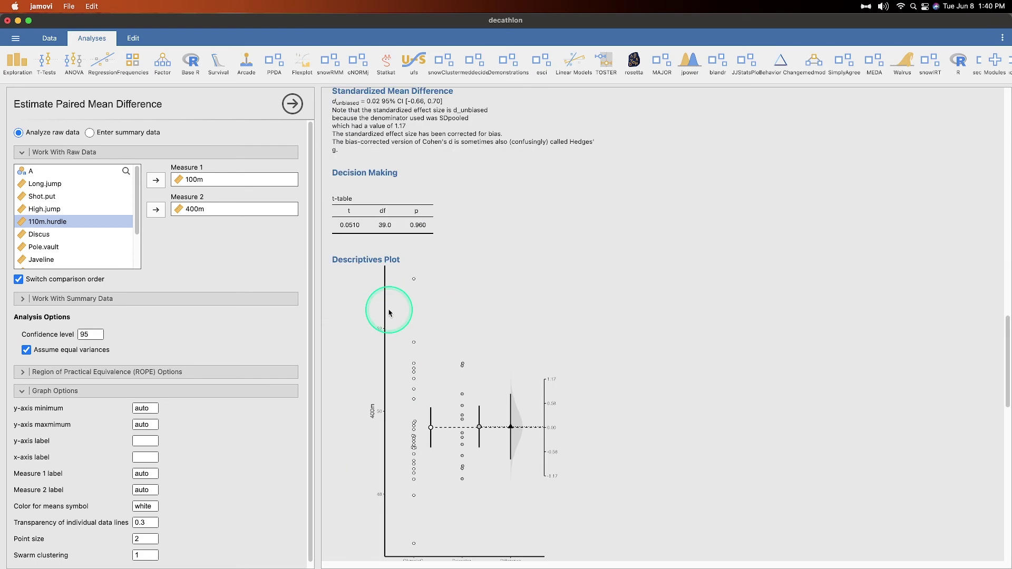
# Run the esci Estimate Correlation analysis with 110m.hurdle as the variable to predict (Y) and 100m as the predictor (X).
pyautogui.click(541, 62)
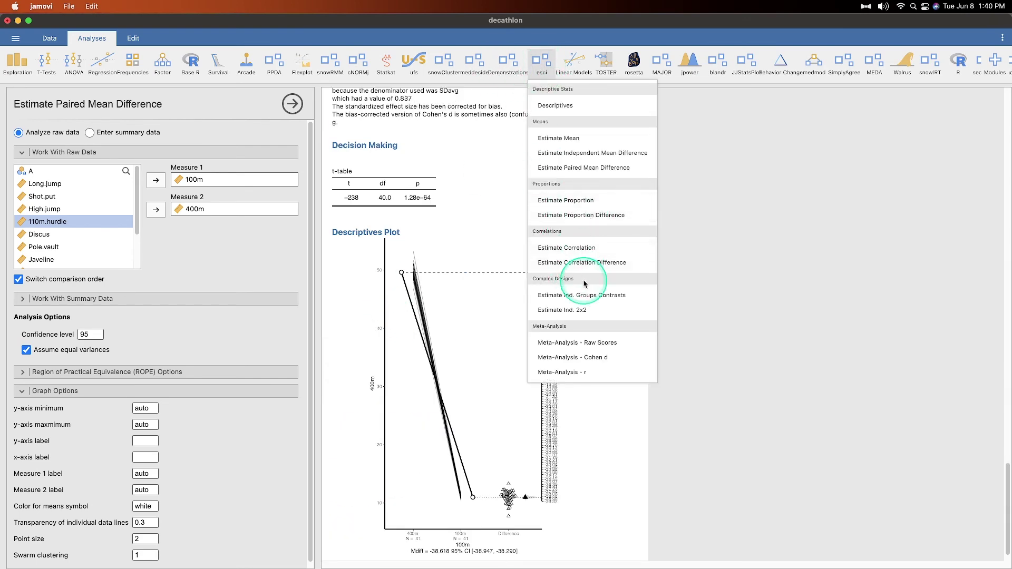
pyautogui.click(579, 252)
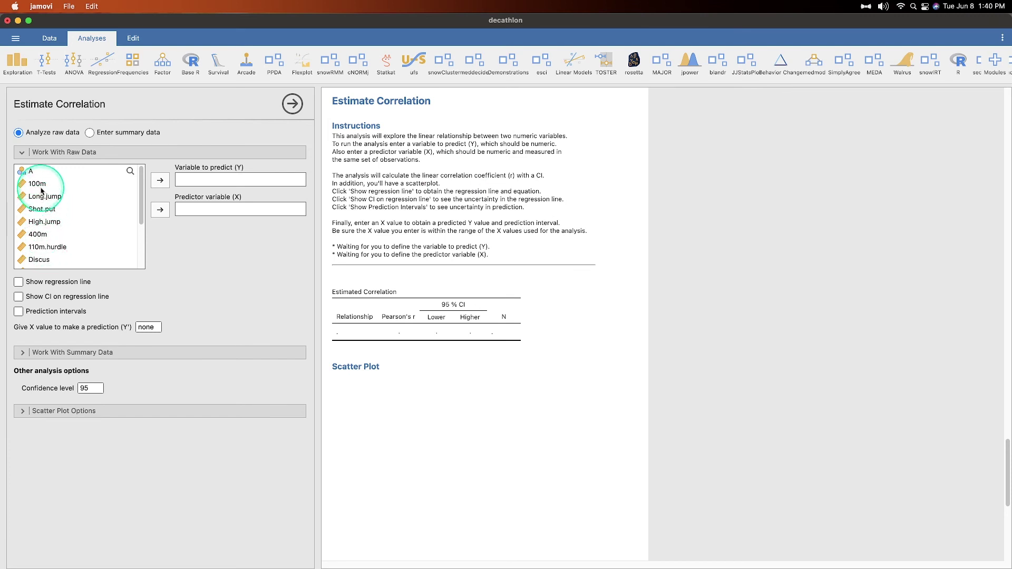
pyautogui.click(47, 247)
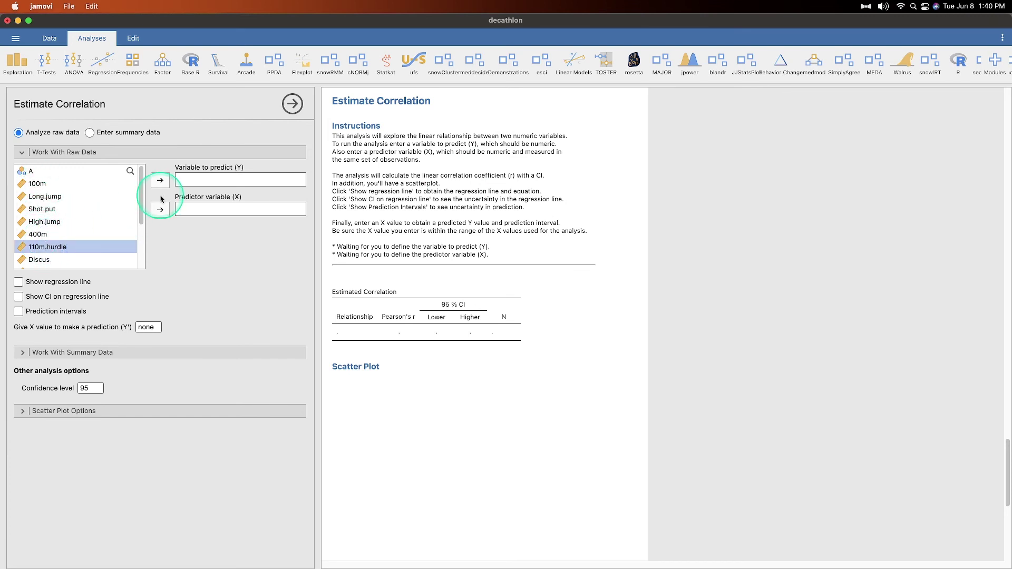
pyautogui.click(160, 180)
pyautogui.click(37, 183)
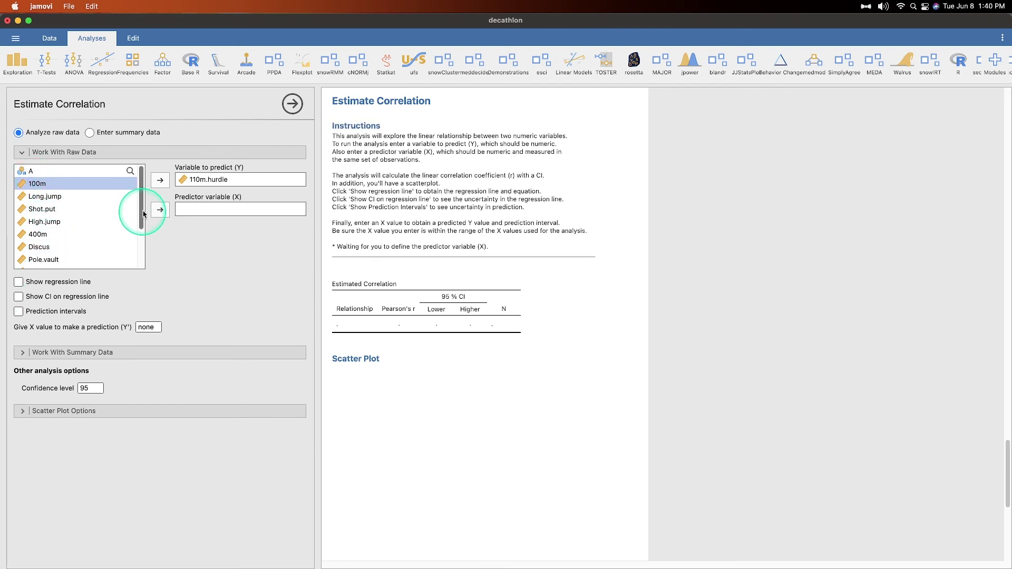
pyautogui.click(160, 209)
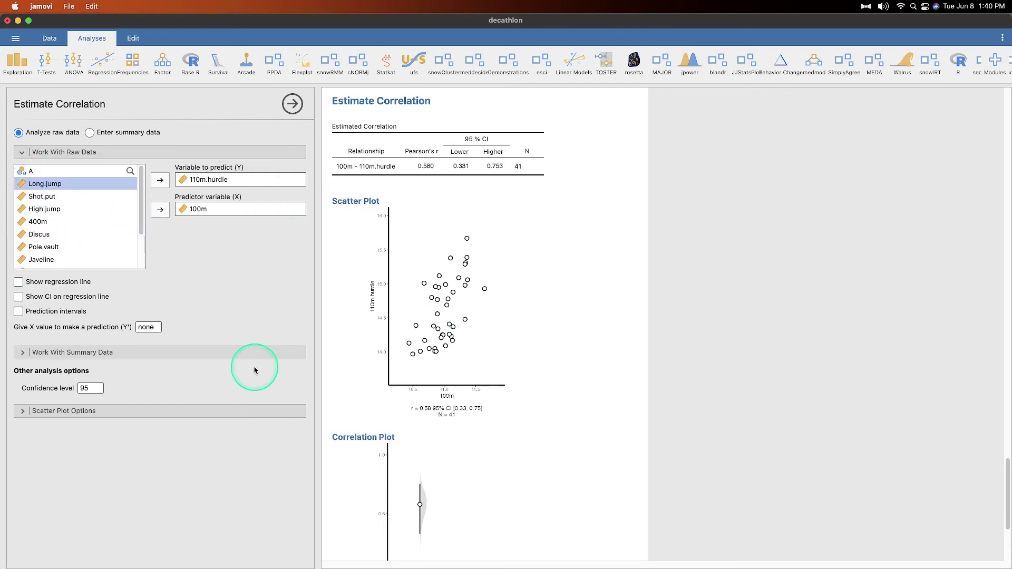
# Examine the 100m and 110m.hurdle correlation results, including the Pearson's r table, scatter plot and correlation plot.
pyautogui.scroll(2, 515, 373)
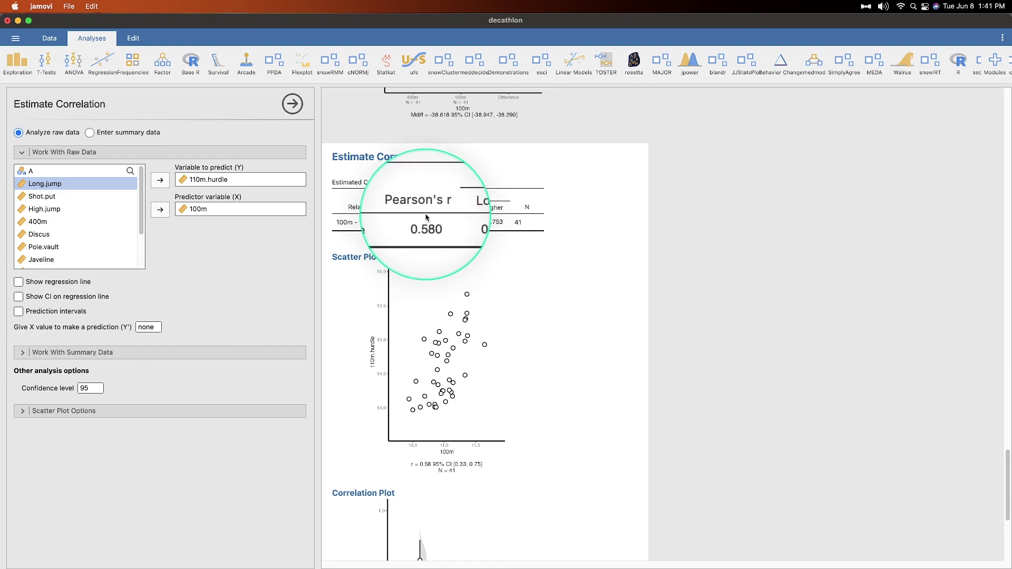
pyautogui.scroll(-5, 425, 217)
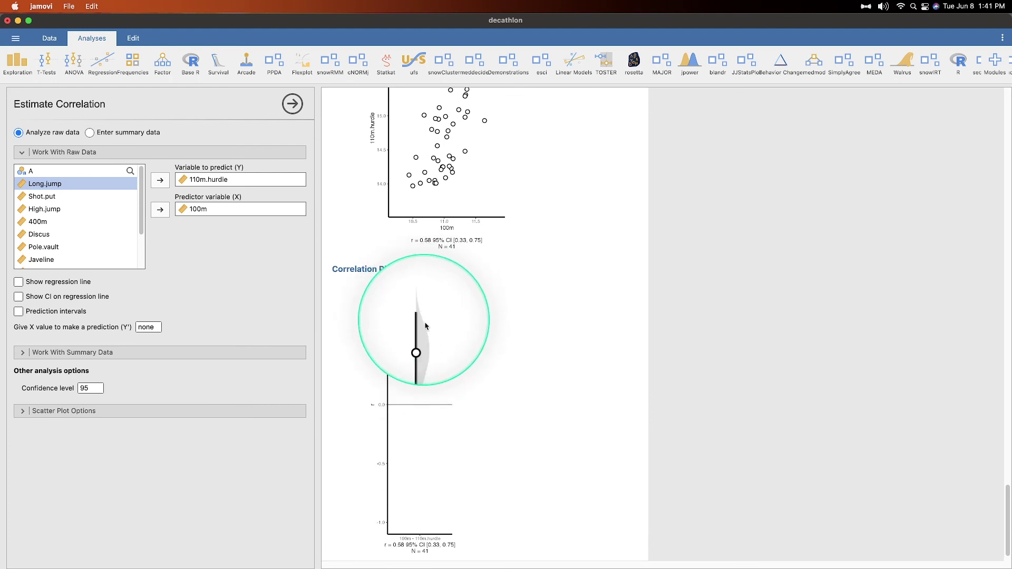
pyautogui.scroll(-1, 521, 348)
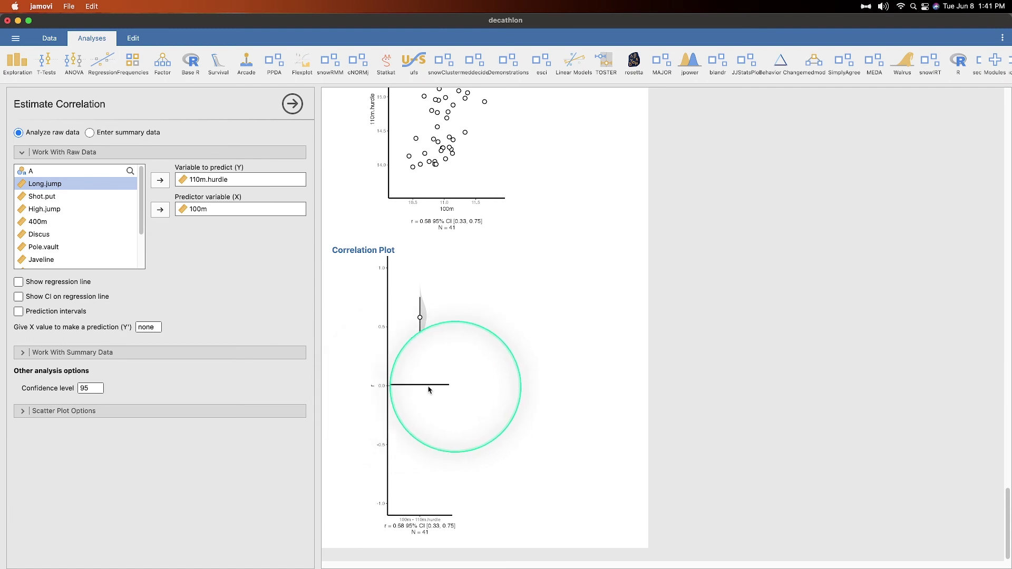
pyautogui.scroll(5, 437, 366)
pyautogui.scroll(10, 437, 366)
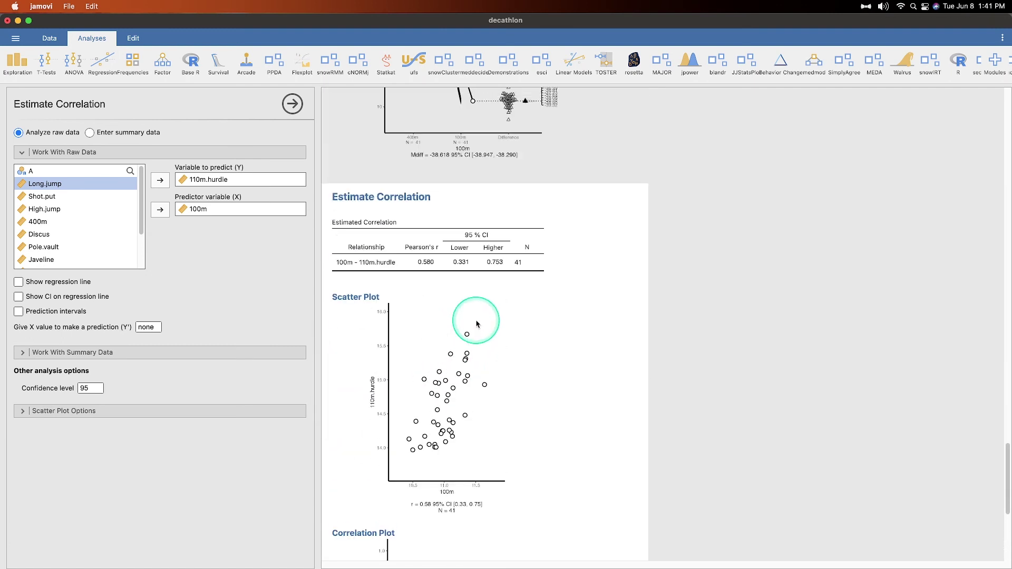
# Show the regression line, its confidence interval and the prediction intervals on the scatter plot.
pyautogui.click(68, 282)
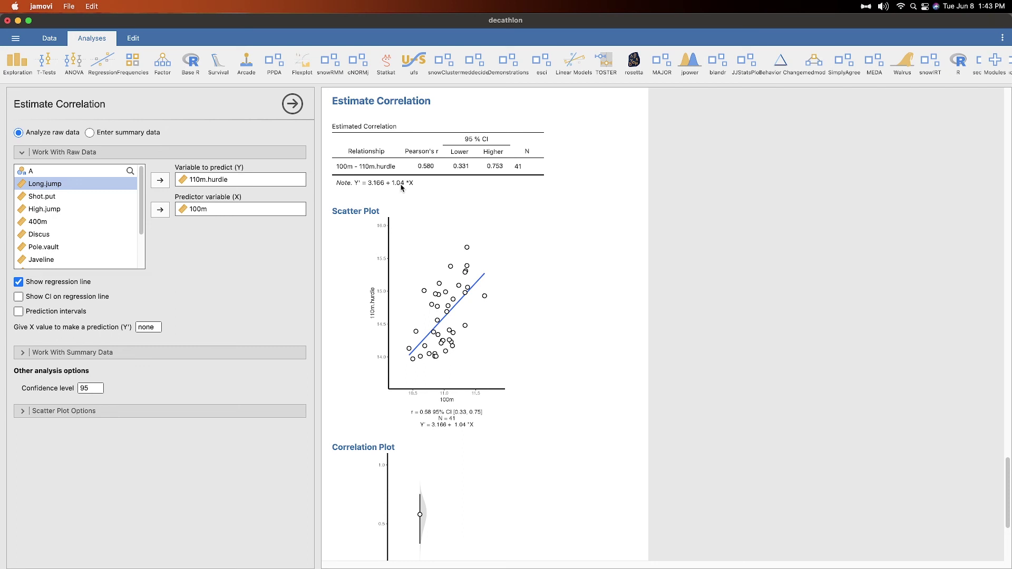
pyautogui.click(397, 188)
pyautogui.click(392, 181)
pyautogui.scroll(-4, 485, 362)
pyautogui.scroll(5, 493, 367)
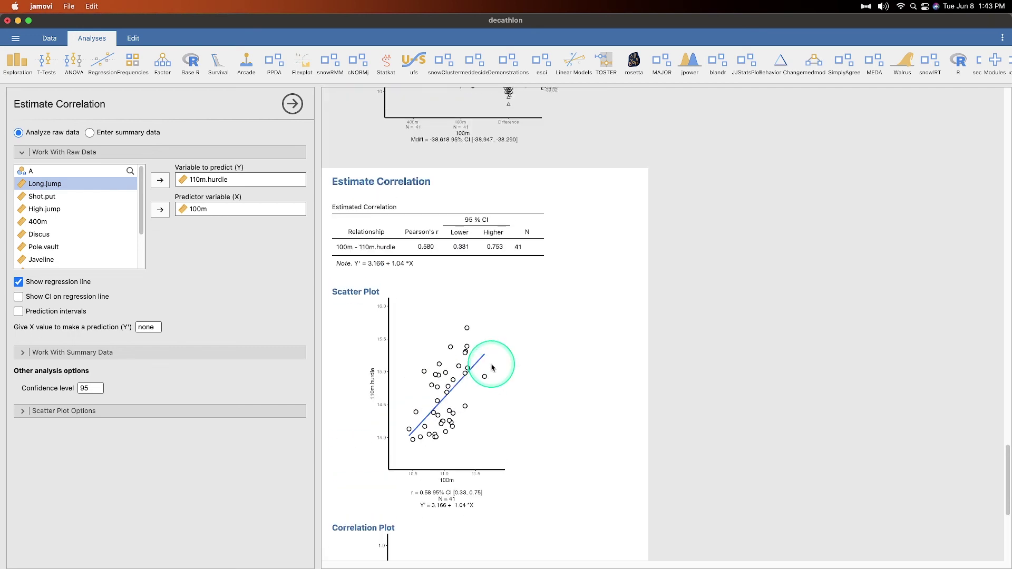
pyautogui.click(66, 297)
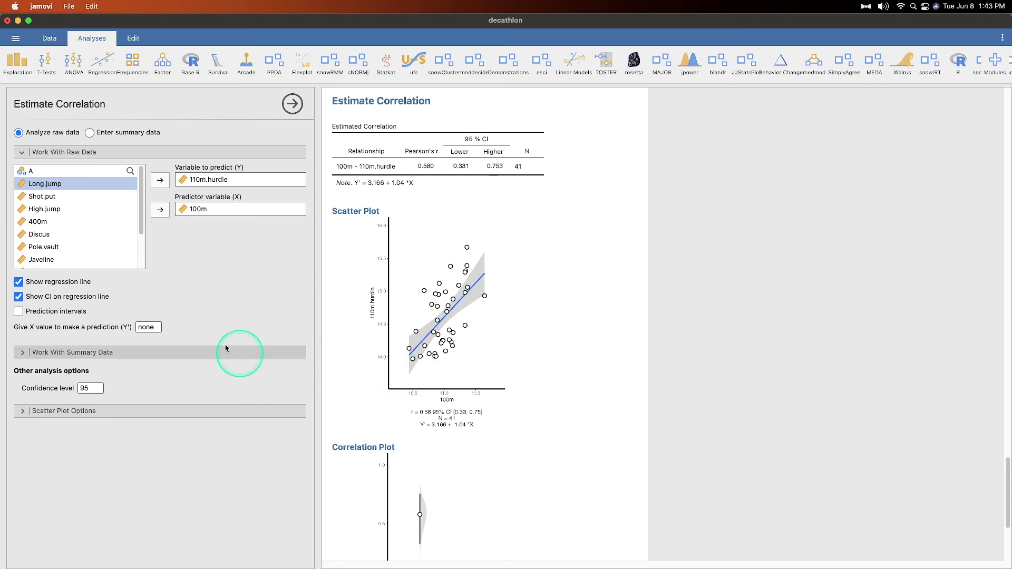
pyautogui.click(57, 311)
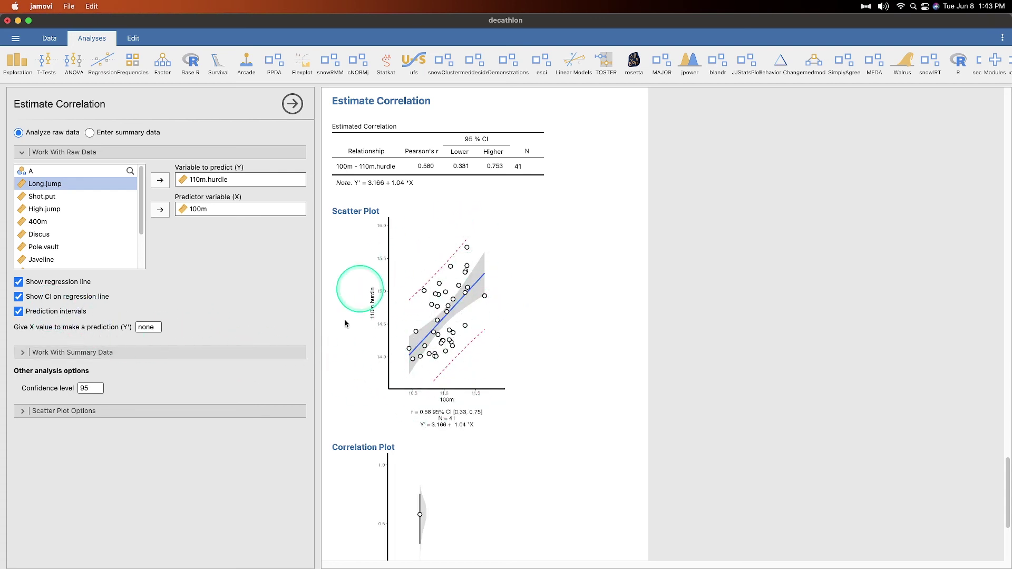
pyautogui.scroll(-5, 447, 349)
pyautogui.scroll(4, 481, 355)
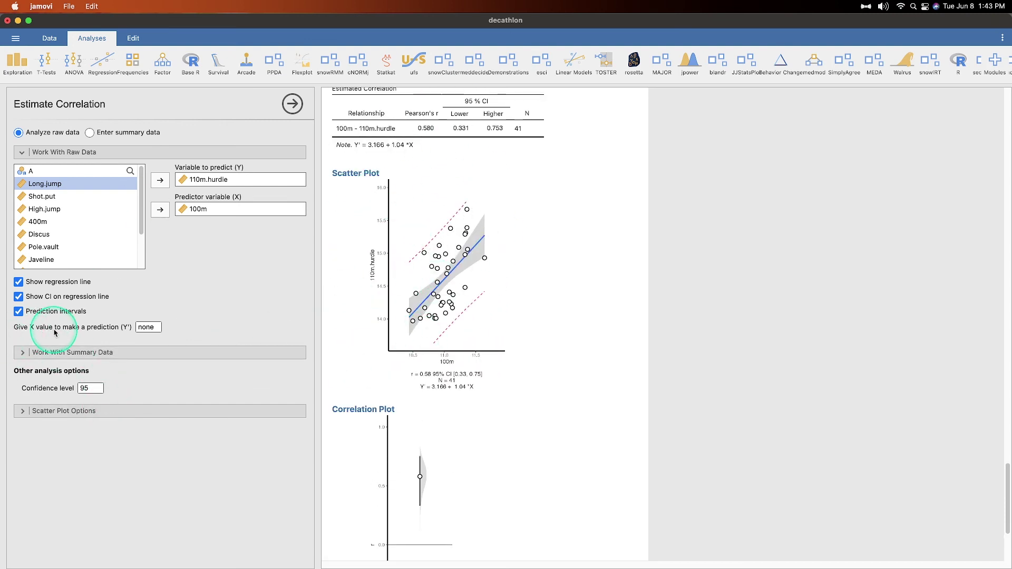
# Try predicting 110m.hurdle from an X value of 12 and check the correlation output for the prediction.
pyautogui.click(152, 328)
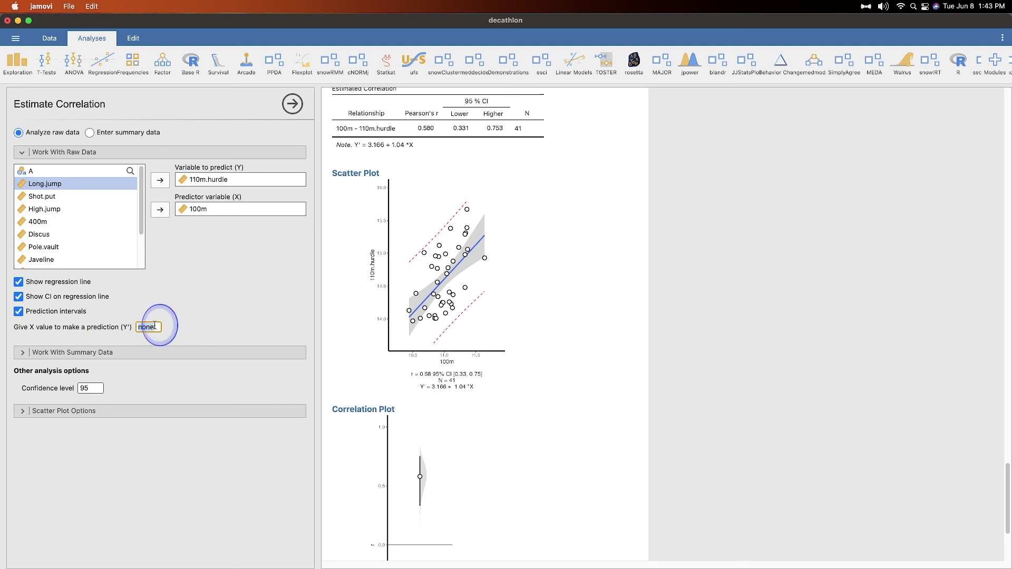
pyautogui.write('12')
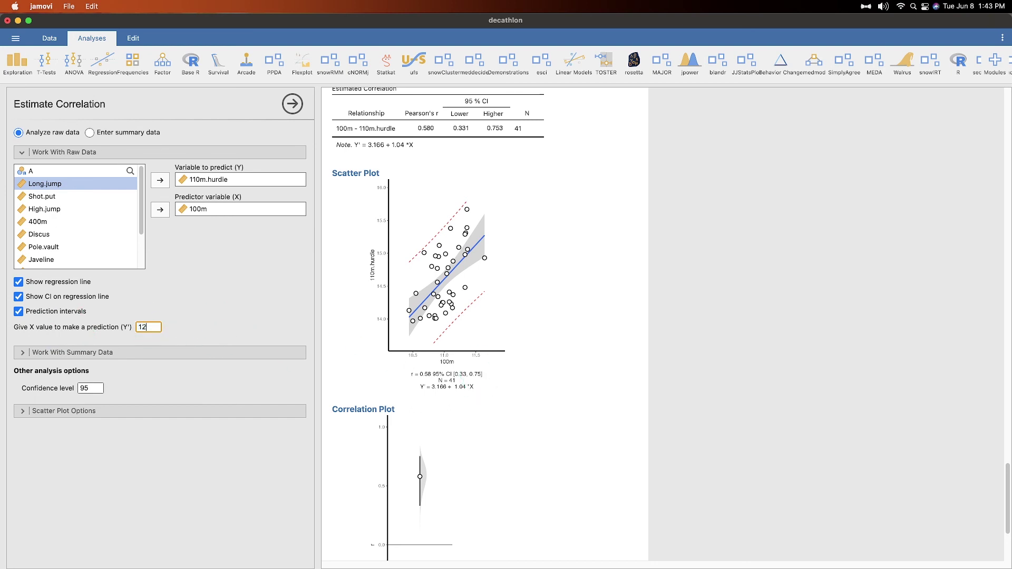
pyautogui.click(244, 325)
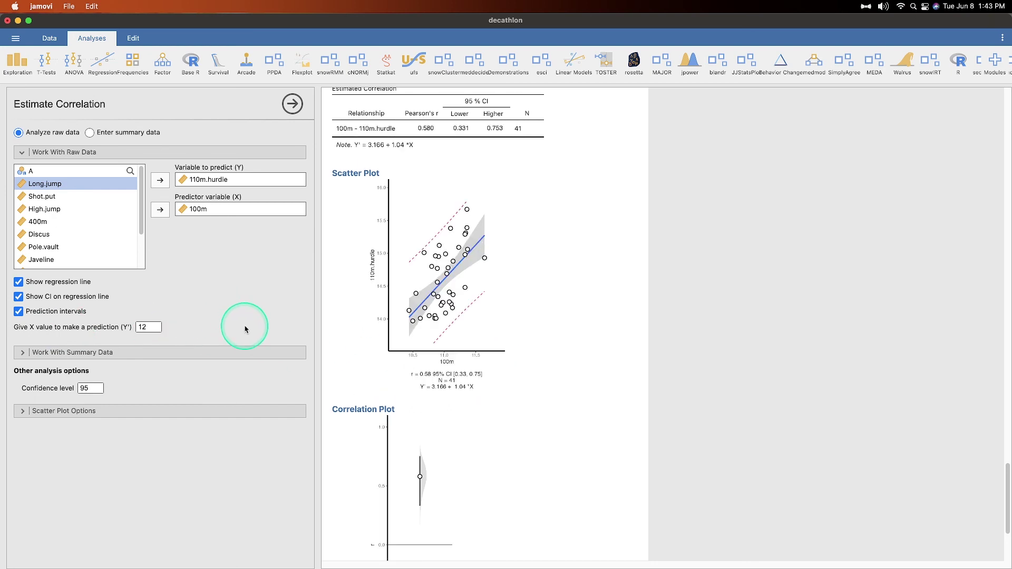
pyautogui.scroll(-4, 655, 429)
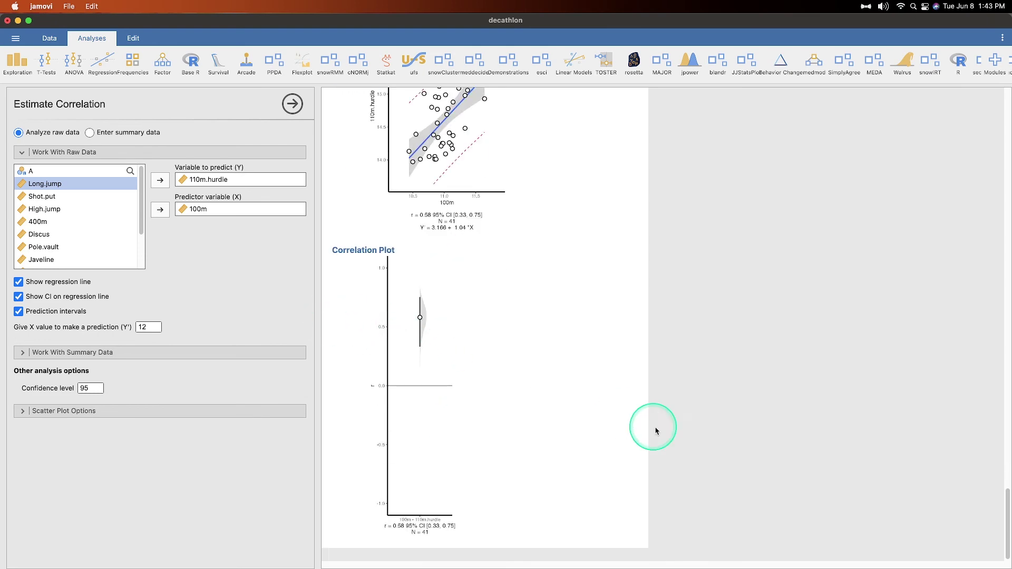
pyautogui.scroll(5, 567, 417)
pyautogui.scroll(-1, 567, 417)
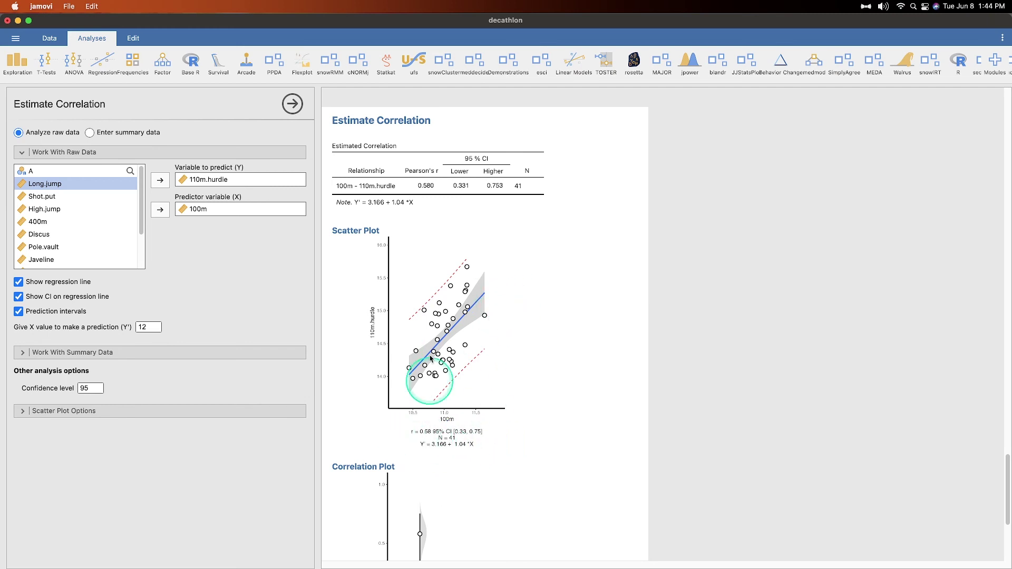
# Try an X value of 10 for the prediction, and reset the value to none.
pyautogui.click(148, 327)
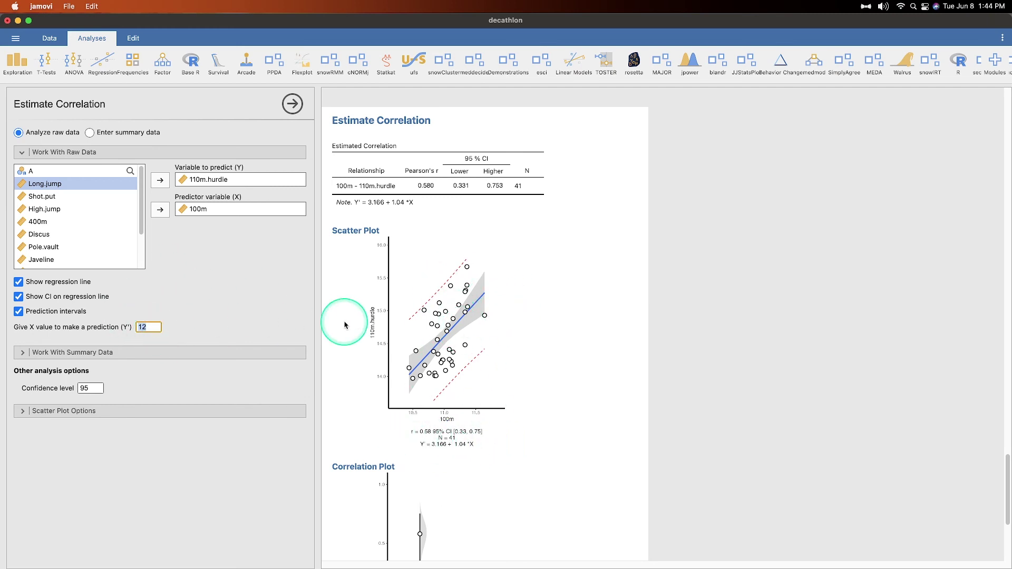
pyautogui.write('10')
pyautogui.press('Return')
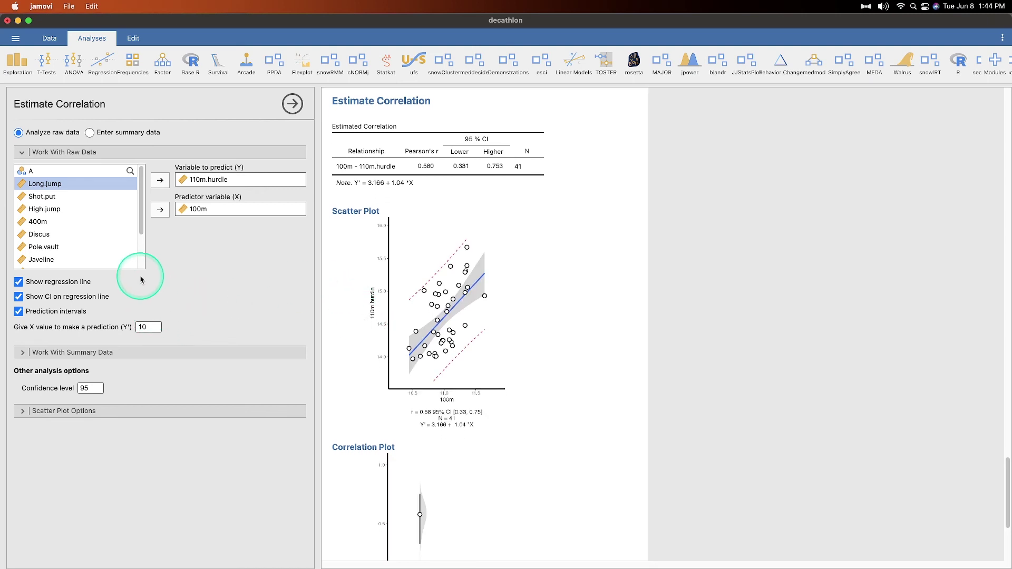
pyautogui.click(151, 328)
pyautogui.press('BackSpace')
pyautogui.press('Return')
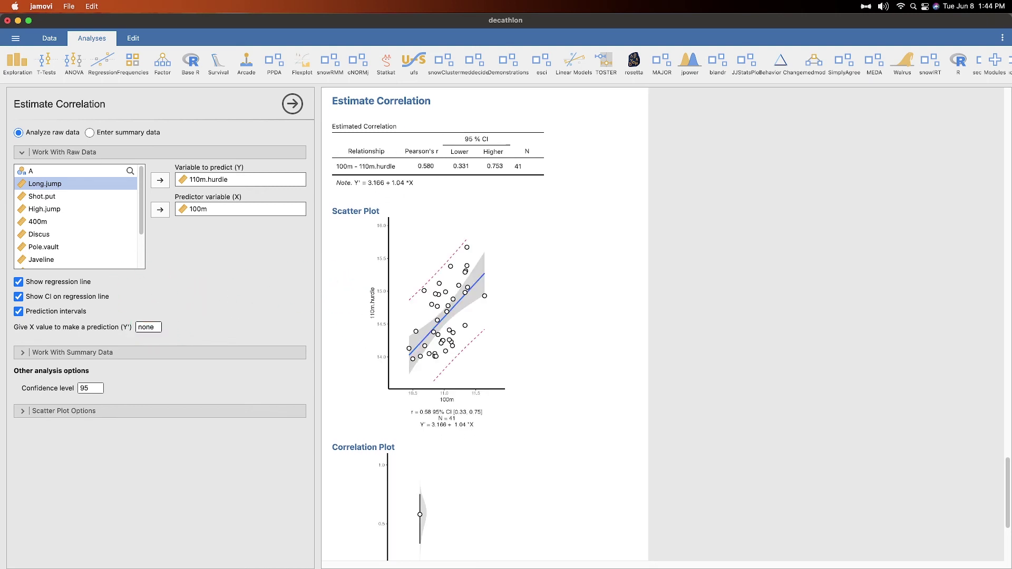
# Set the scatter plot's point size to 1 in the plot options.
pyautogui.scroll(-5, 490, 398)
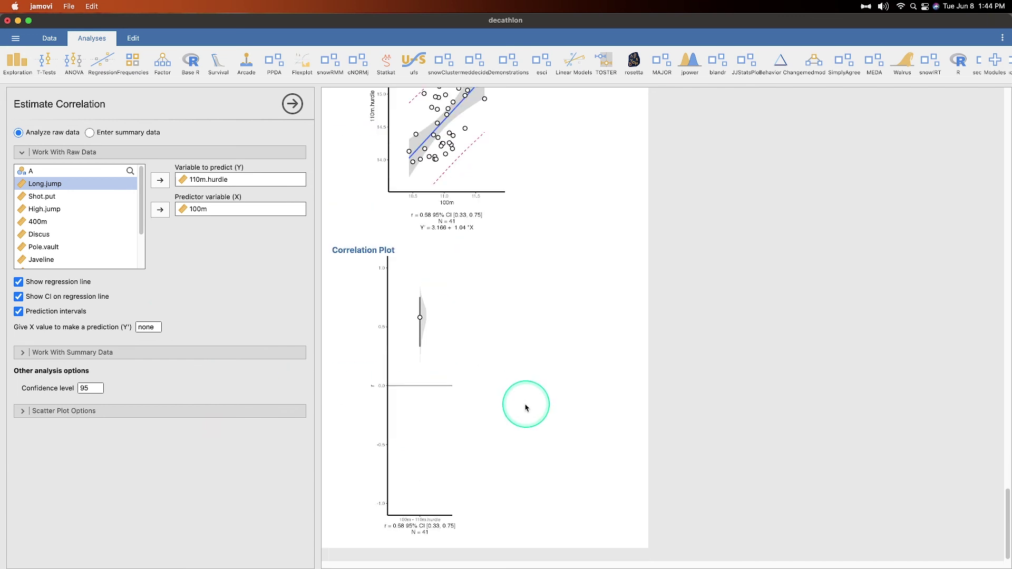
pyautogui.click(63, 411)
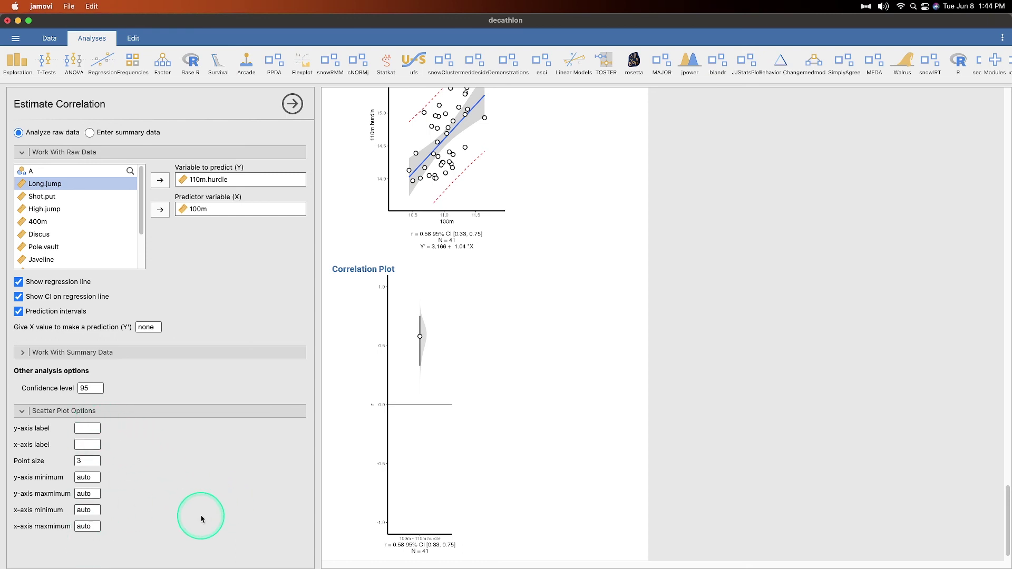
pyautogui.scroll(5, 412, 257)
pyautogui.scroll(-4, 412, 257)
pyautogui.scroll(7, 384, 350)
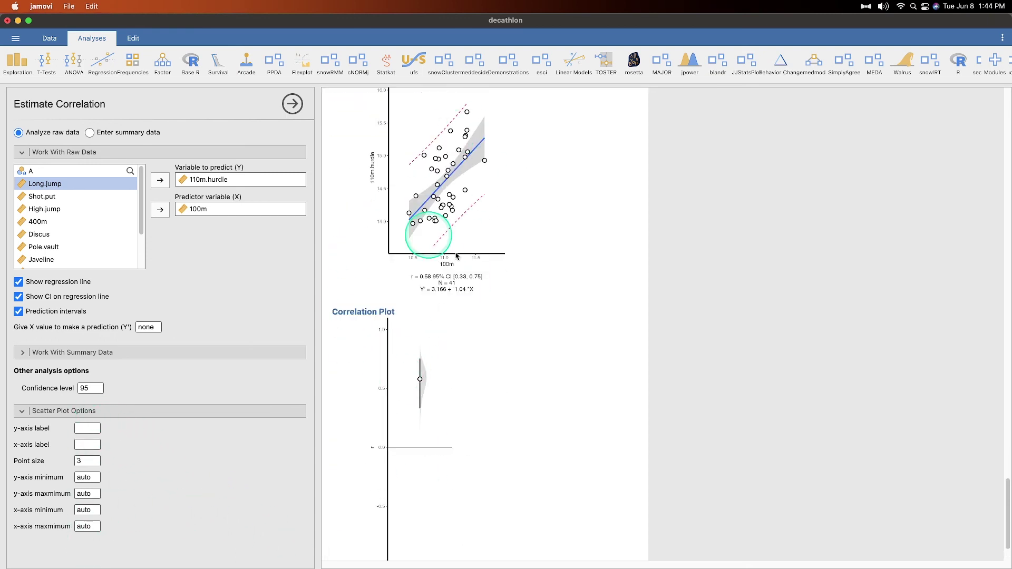
pyautogui.scroll(-1, 362, 526)
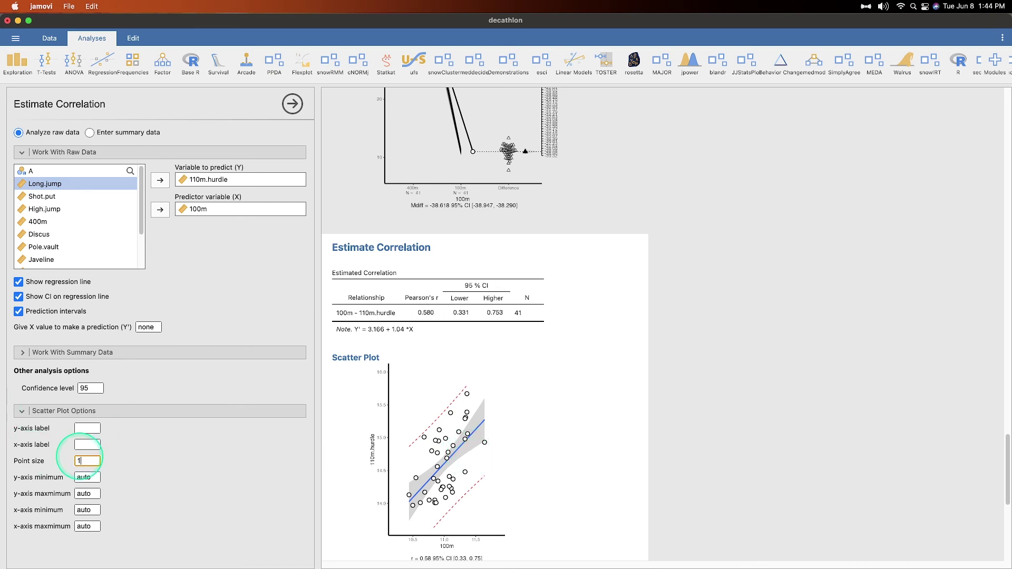
pyautogui.click(202, 467)
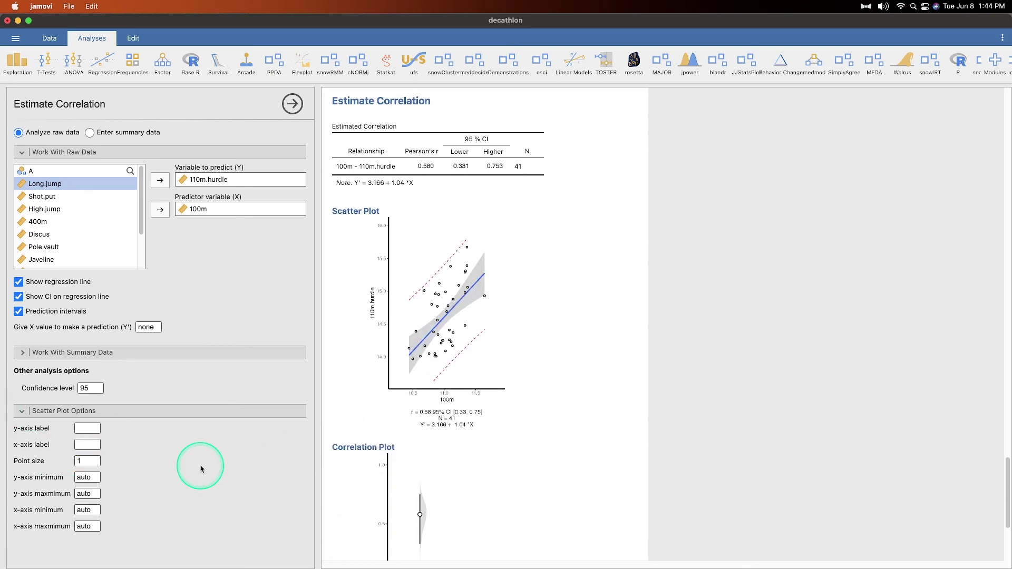